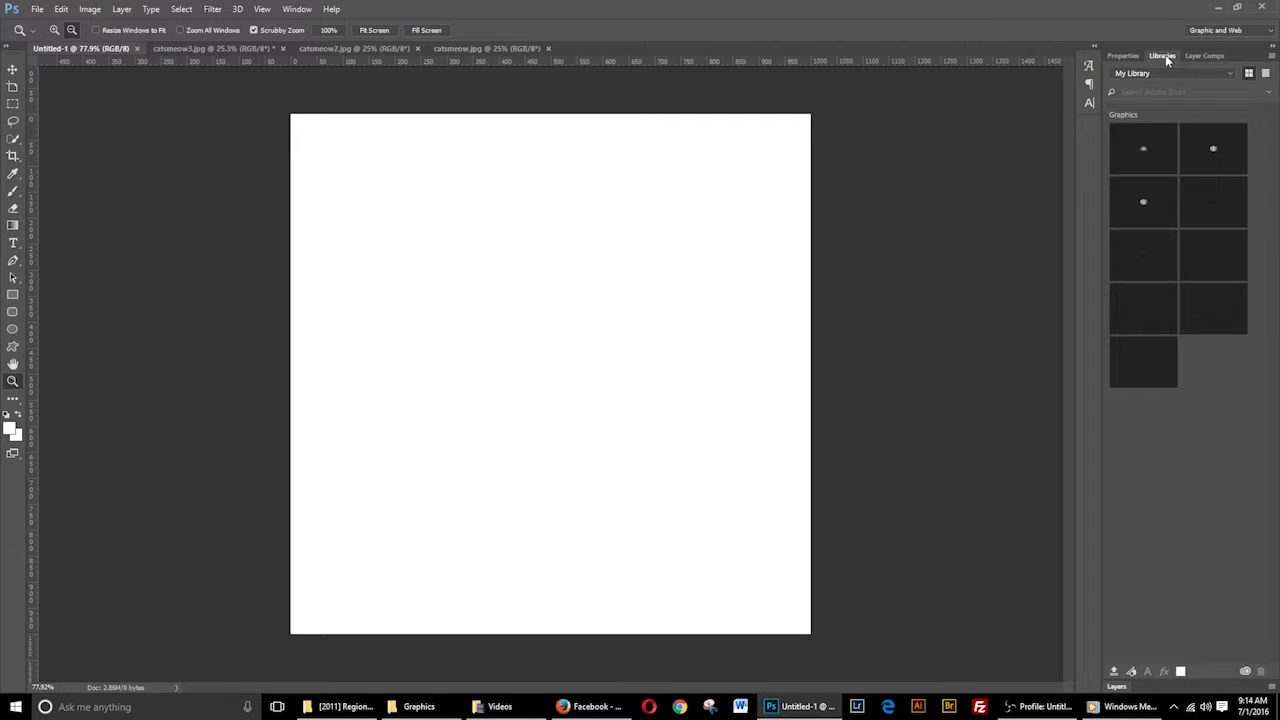
Step: Dock the Libraries and Layer Comps panels in the collapsed icon column, leaving only Properties in the main group
drag(1163, 60, 1087, 128)
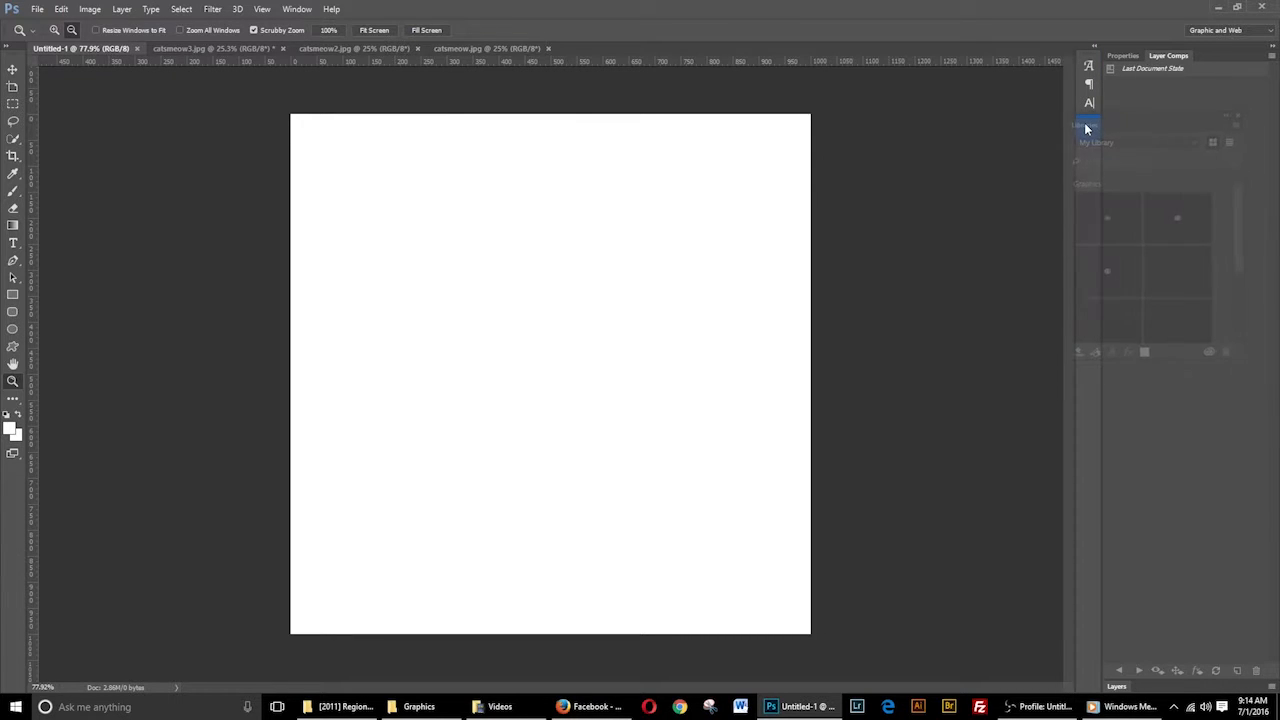
drag(1166, 56, 1091, 131)
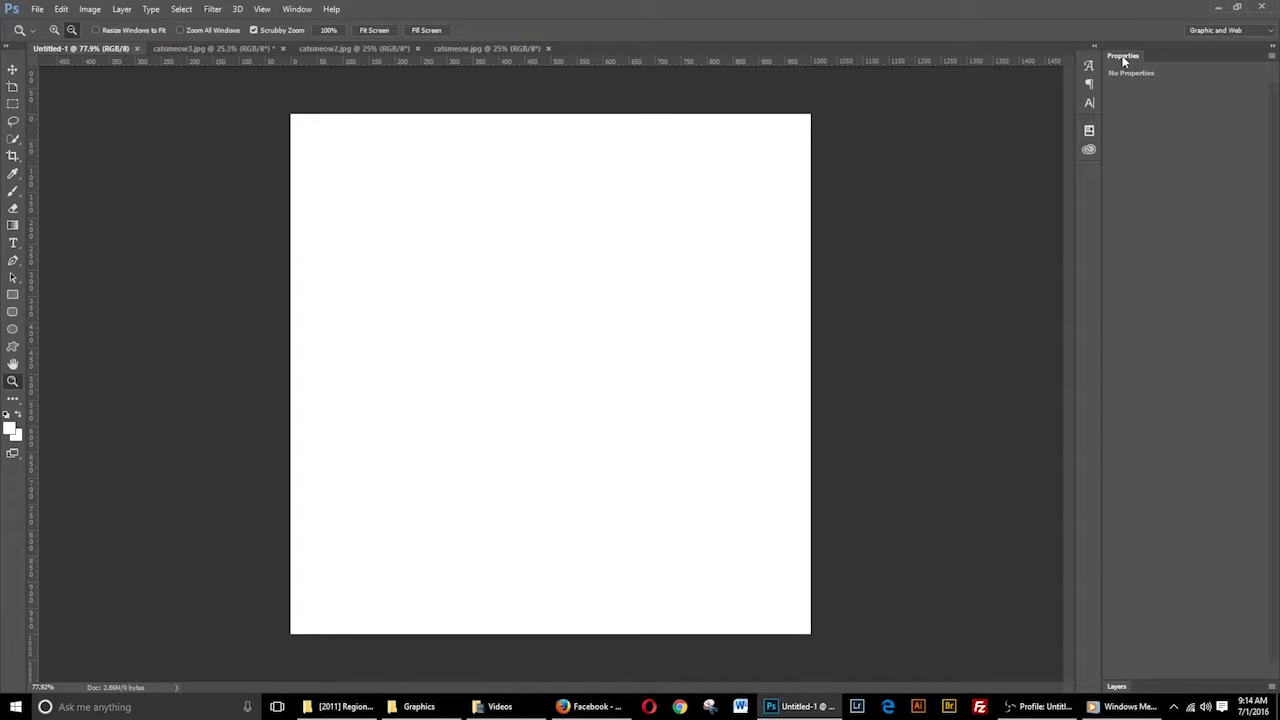
mouse_move(1122, 57)
mouse_down()
mouse_move(1105, 61)
mouse_move(1123, 57)
mouse_up()
Step: Expand the collapsed Layers panel and enlarge it upward so it takes most of the panel column
click(1122, 681)
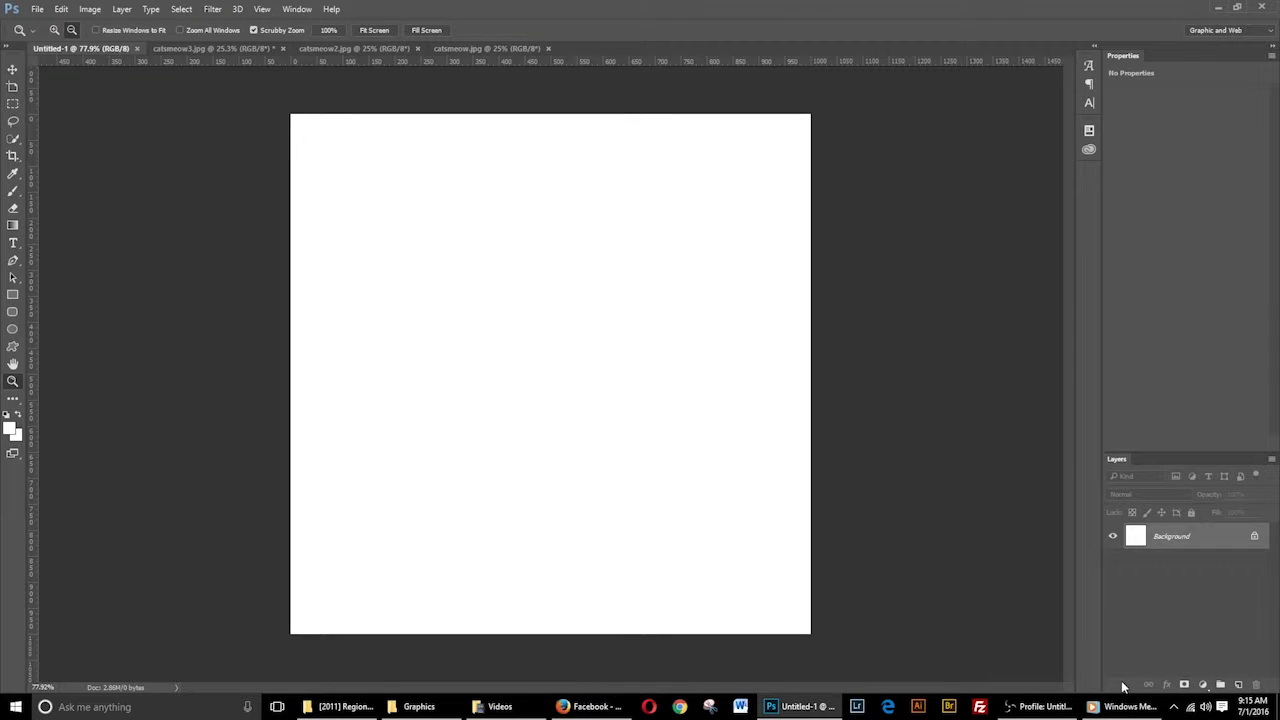
drag(1154, 462, 1158, 215)
key(v)
Step: Show the Histogram panel and dock it in the same group as Properties
click(299, 10)
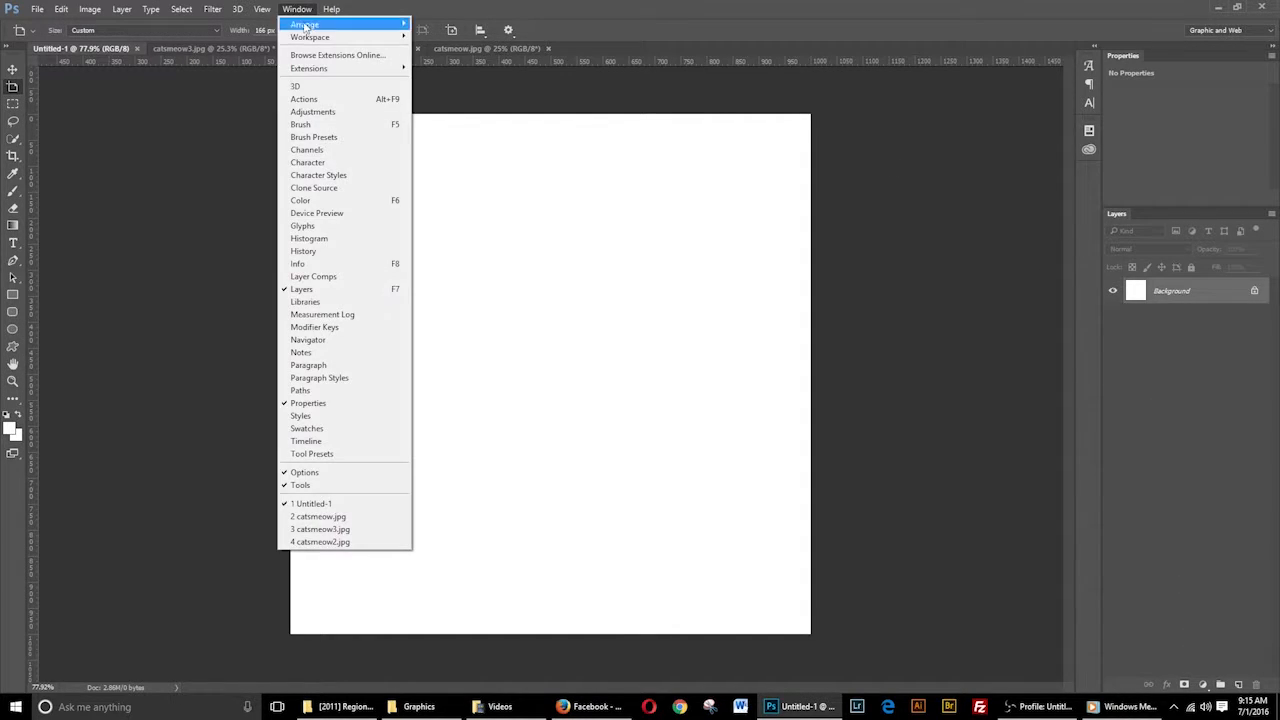
click(309, 239)
drag(957, 56, 1162, 56)
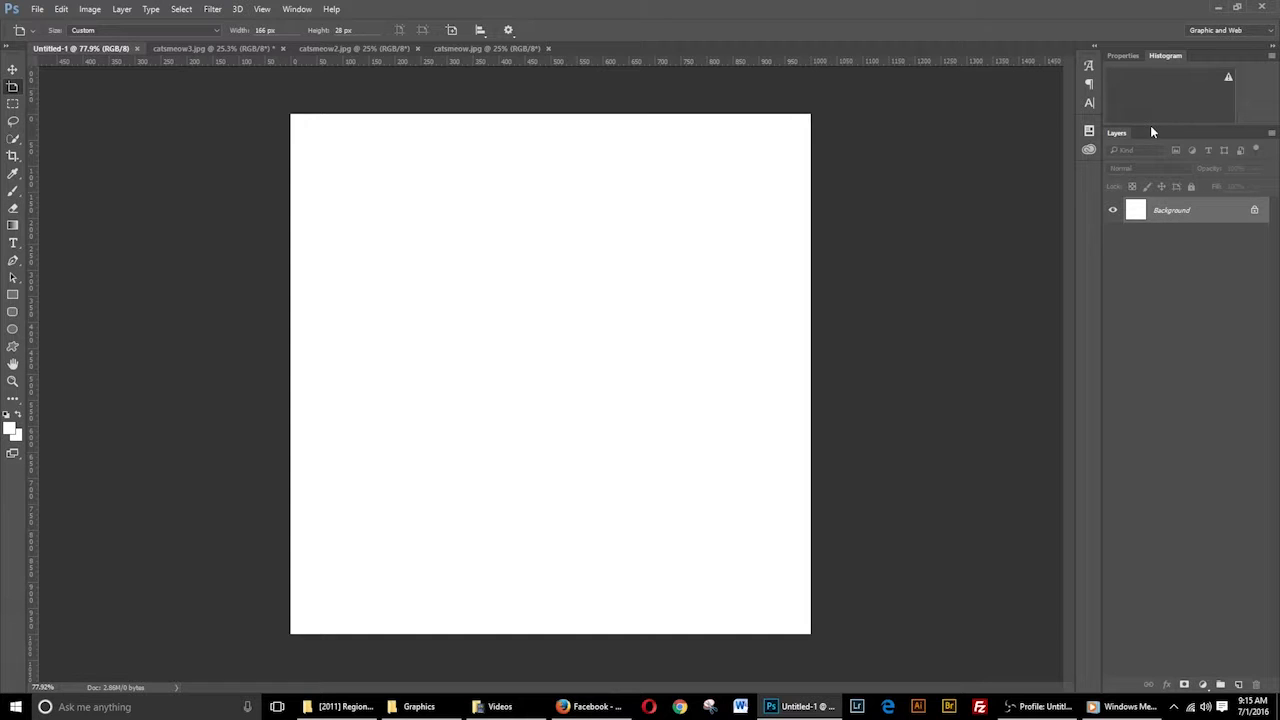
click(1122, 58)
click(1163, 56)
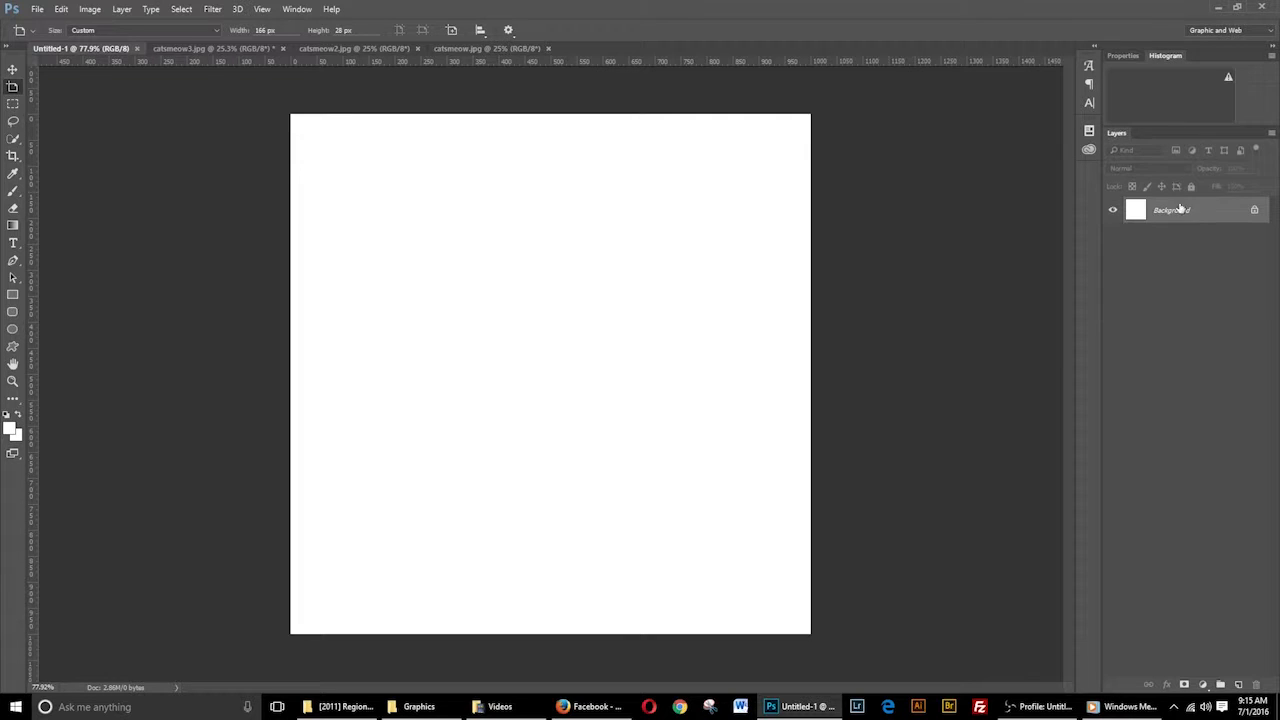
Step: Switch to catsmeow3.jpg and compare its Properties and Histogram panels
click(224, 50)
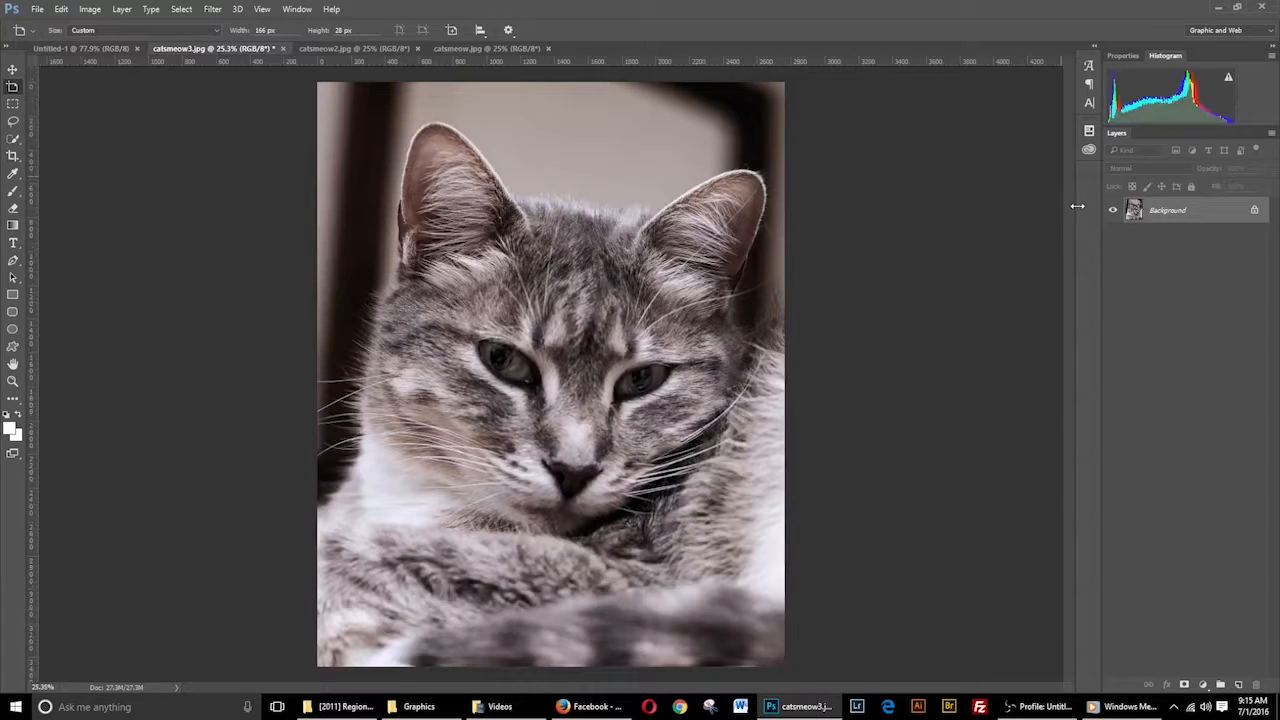
click(1123, 56)
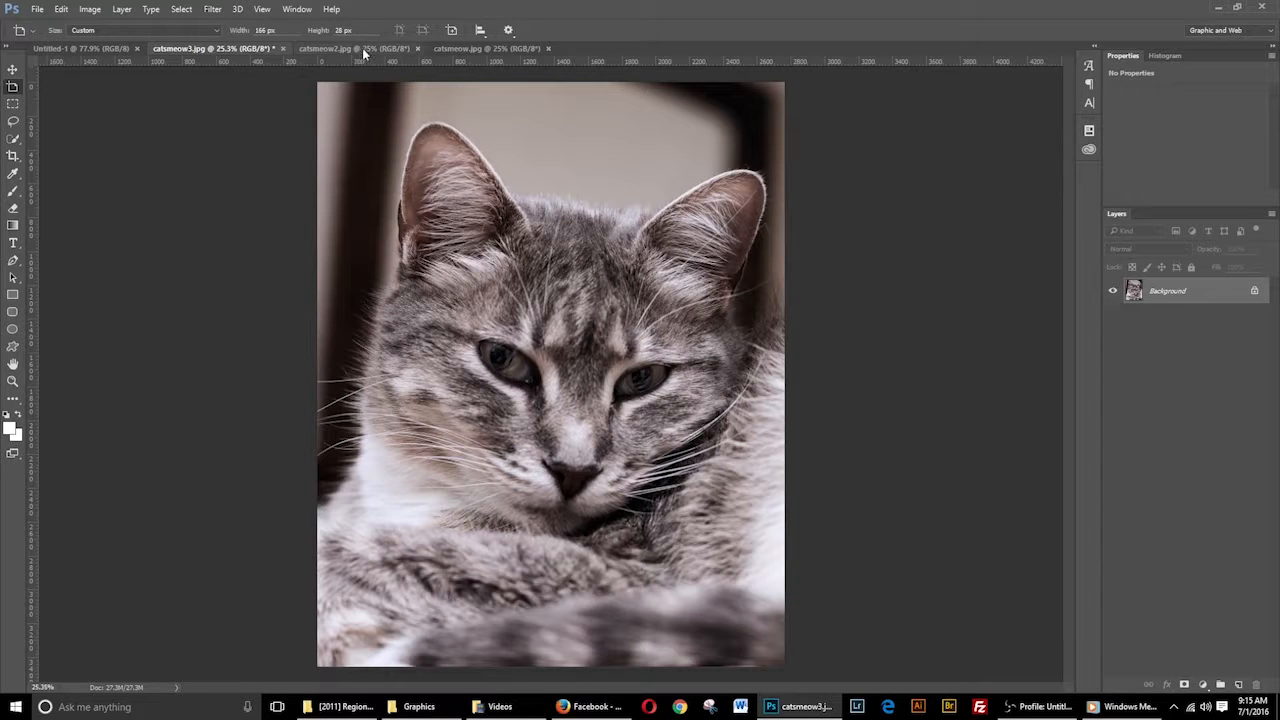
click(1165, 56)
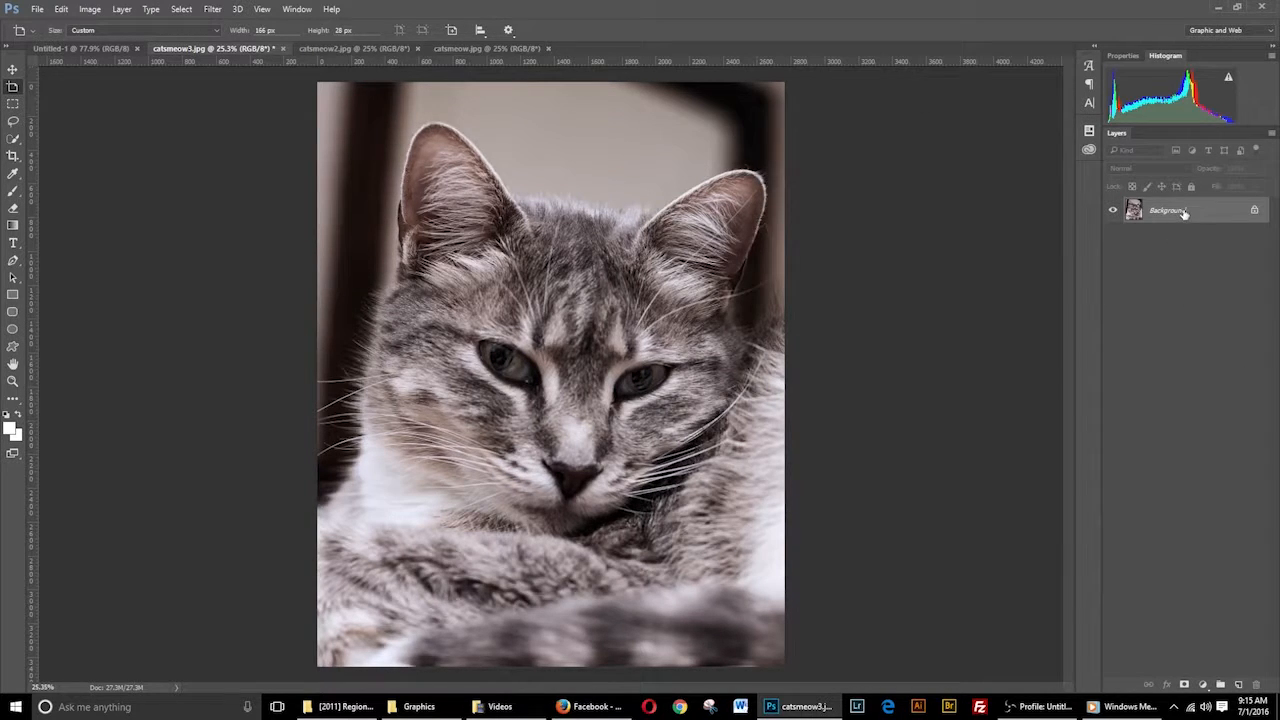
Step: Show the Brush, Styles and Swatches panels in the workspace
click(287, 9)
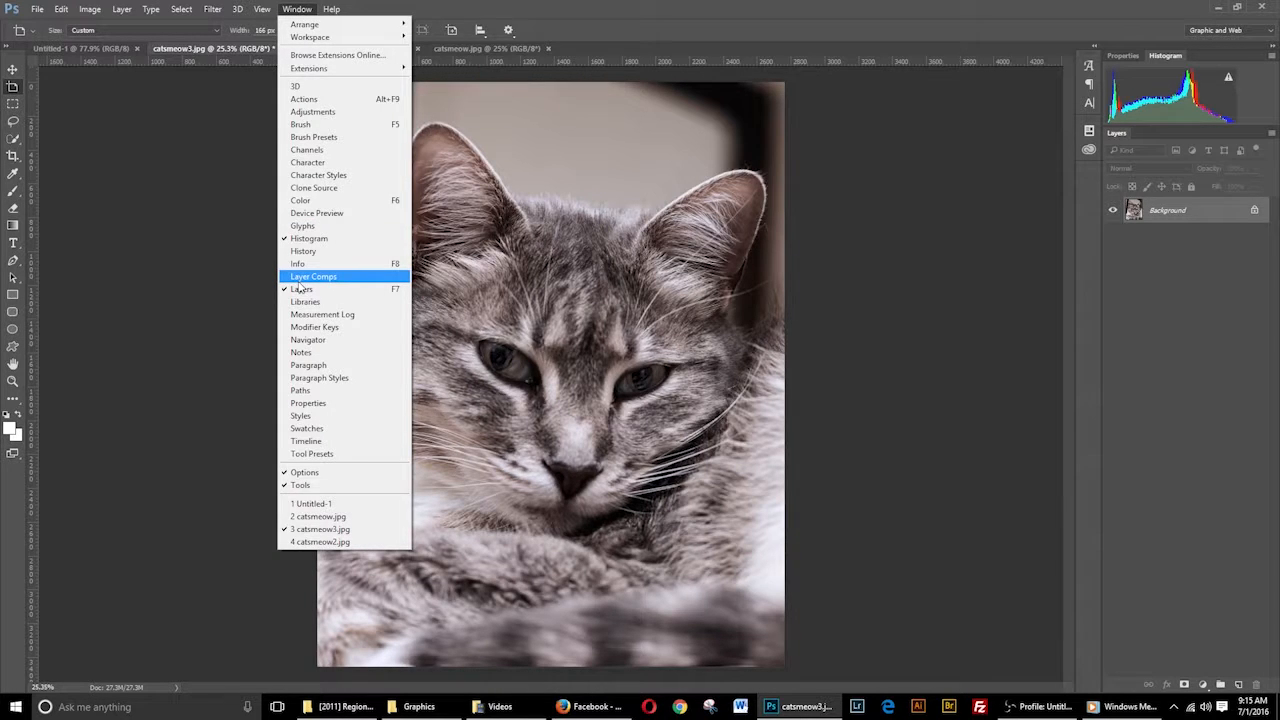
click(305, 124)
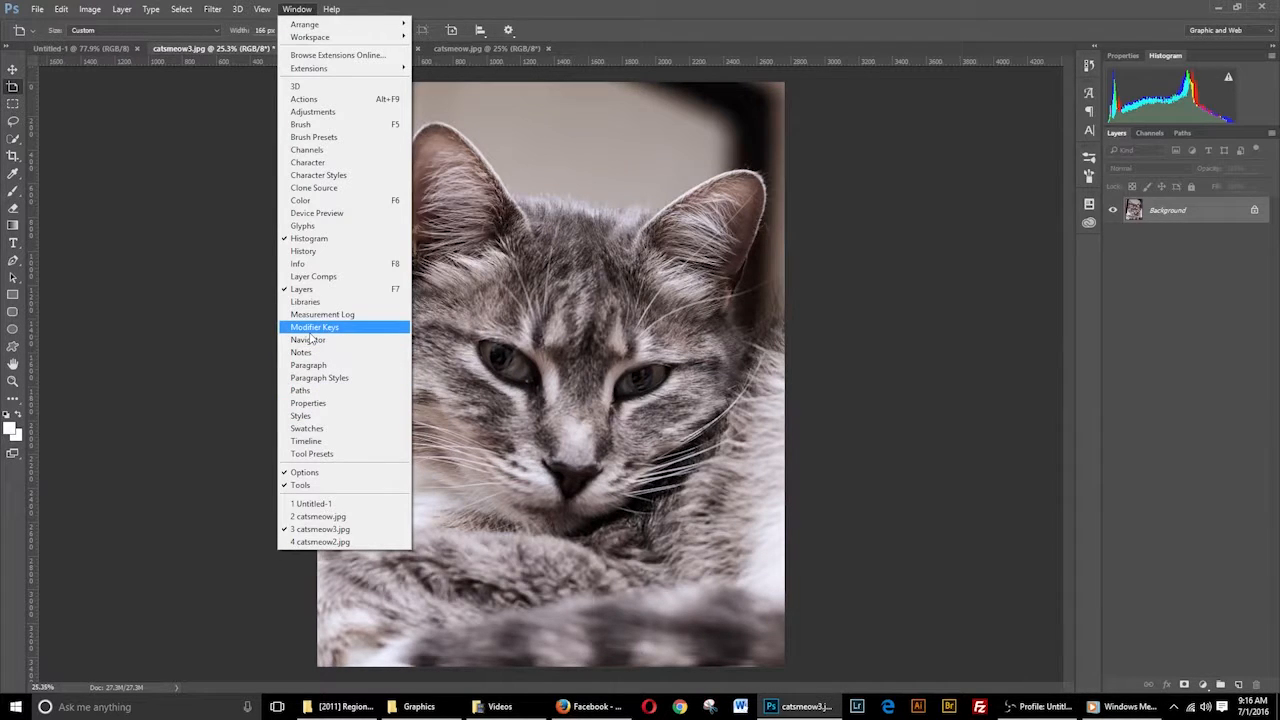
click(302, 418)
click(297, 9)
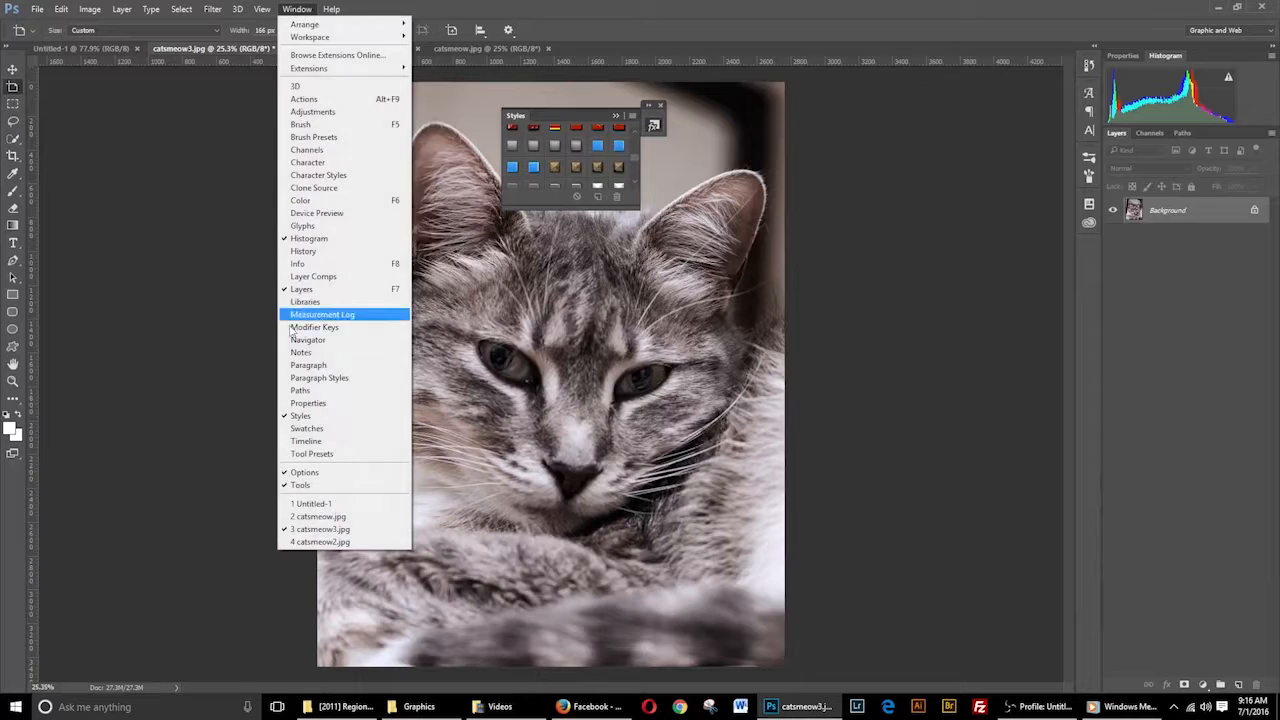
click(300, 428)
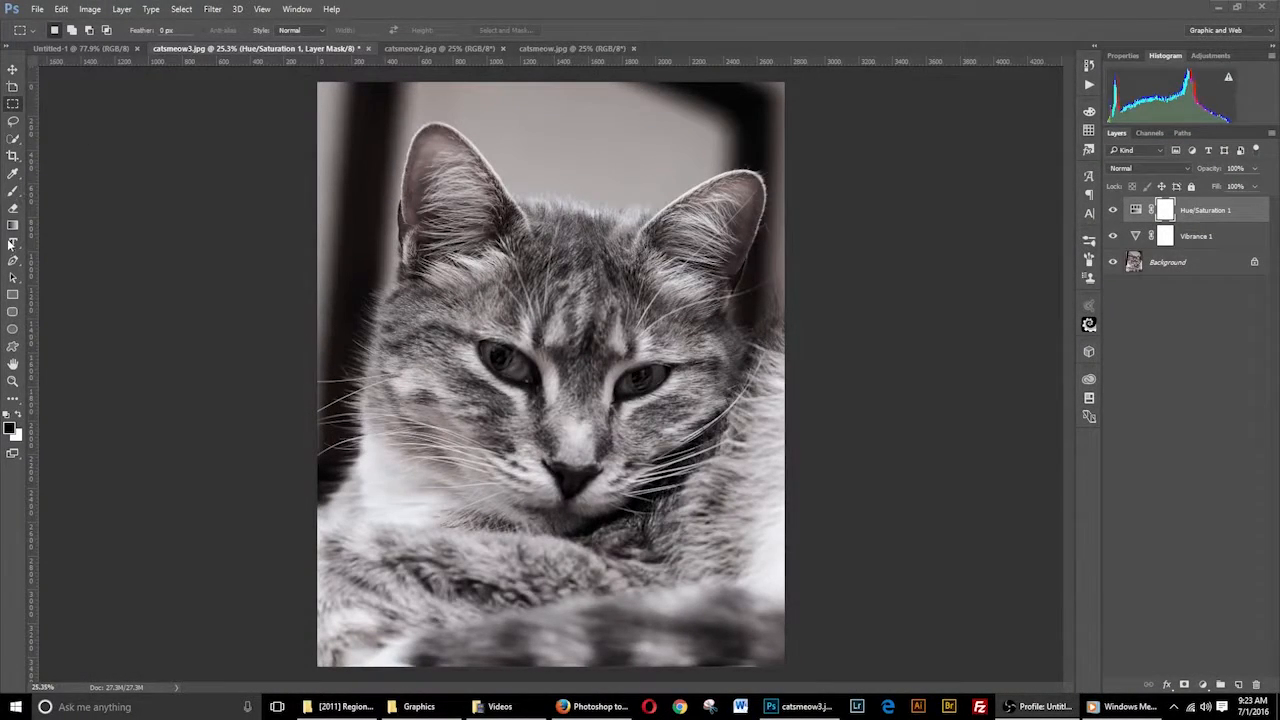
Step: Customize the toolbar by grouping the Artboard Tool with the Move Tool
click(60, 10)
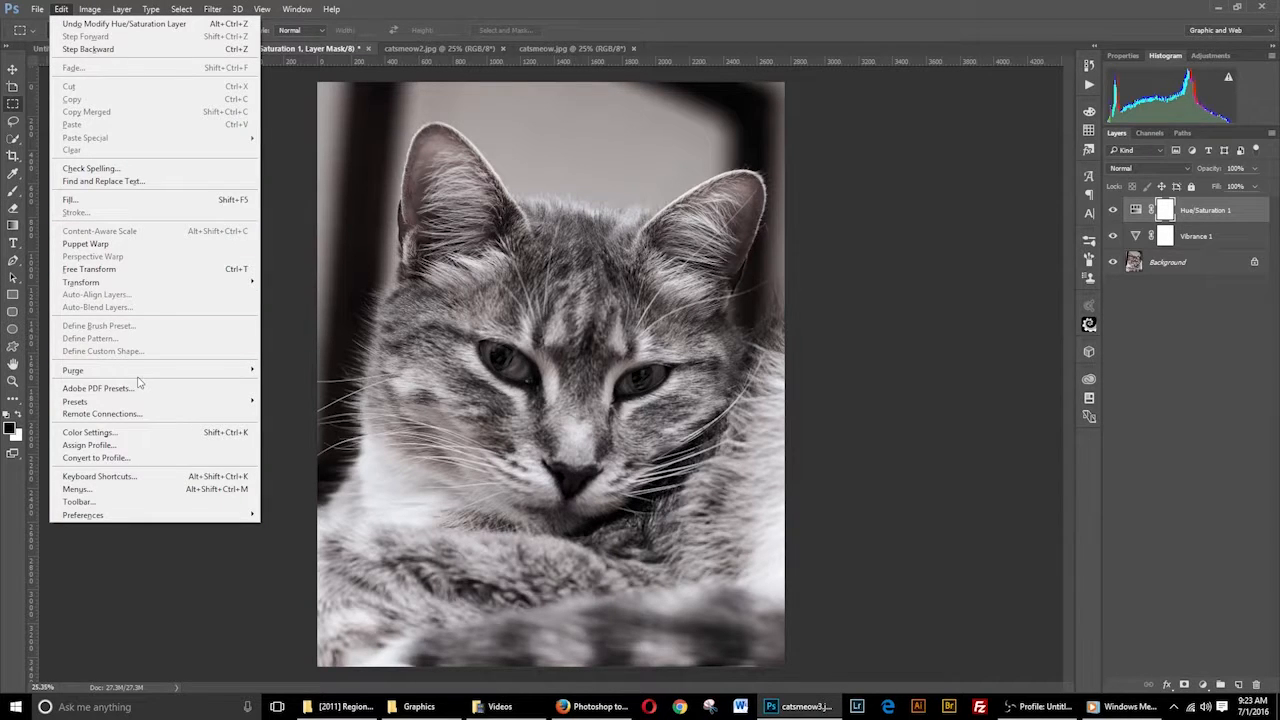
click(92, 501)
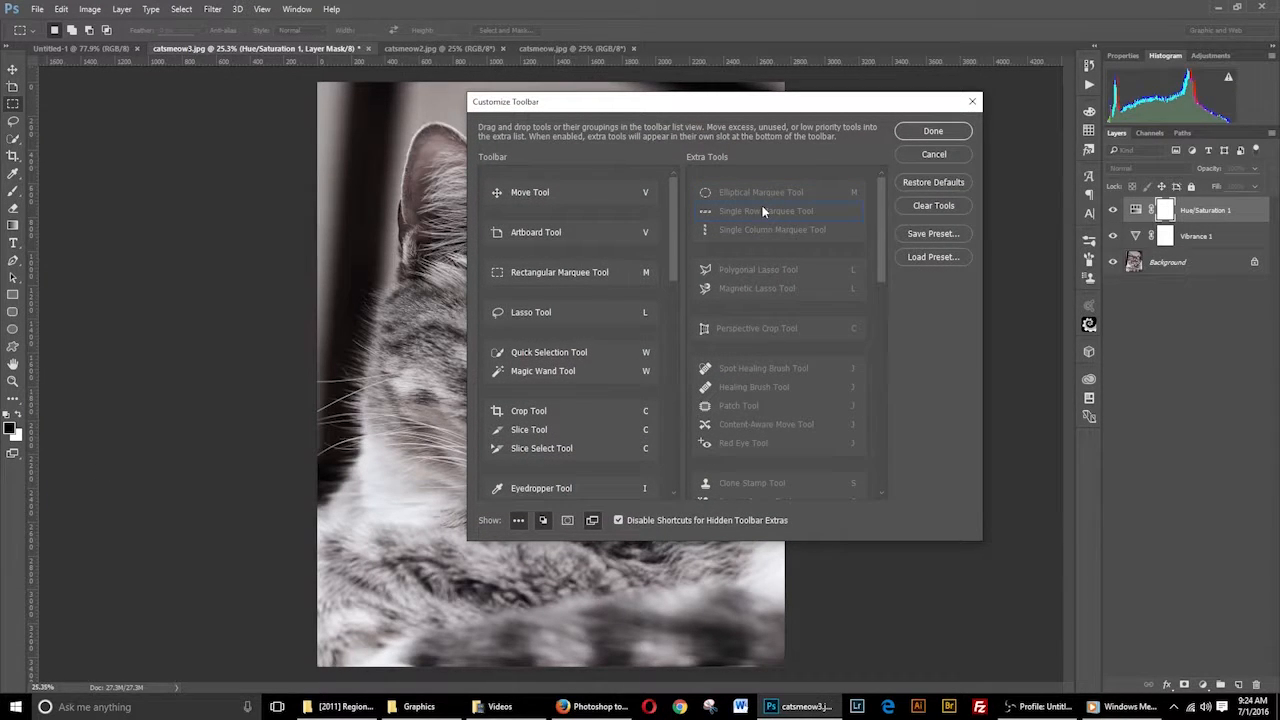
drag(519, 240, 520, 194)
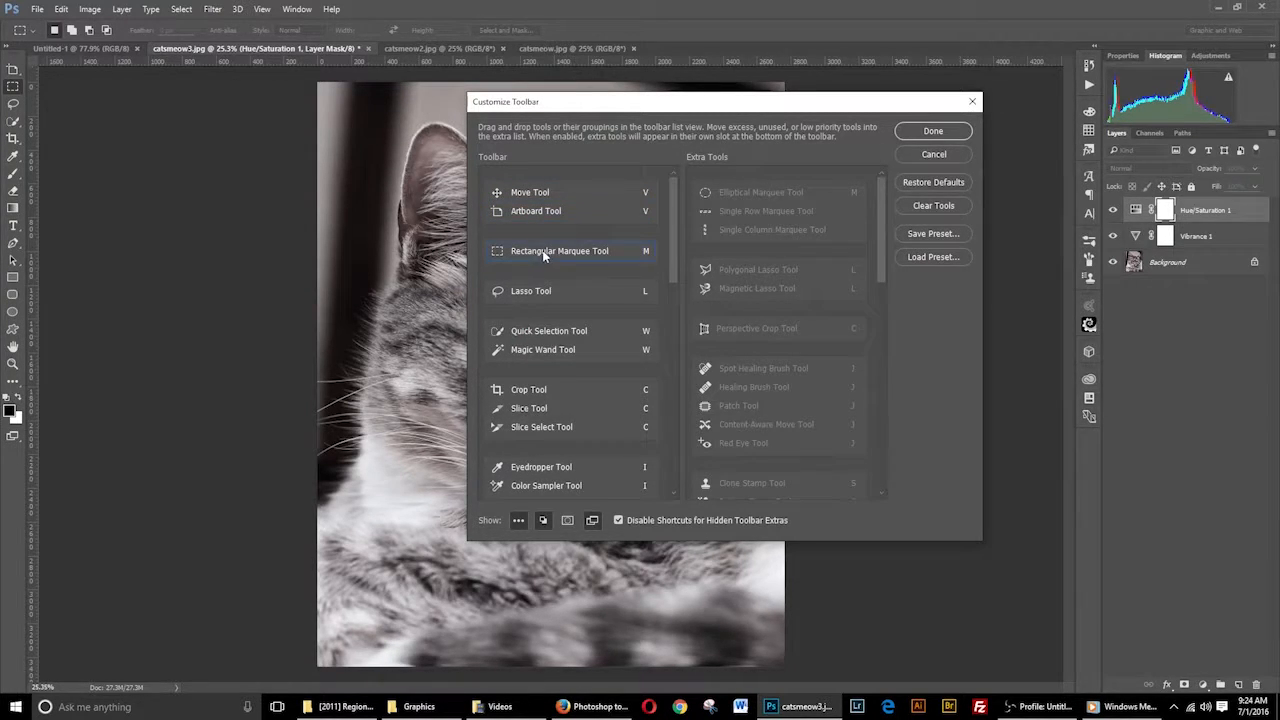
Step: Add the Elliptical Marquee and Single Row Marquee tools from the extra tools to the Rectangular Marquee group
click(724, 192)
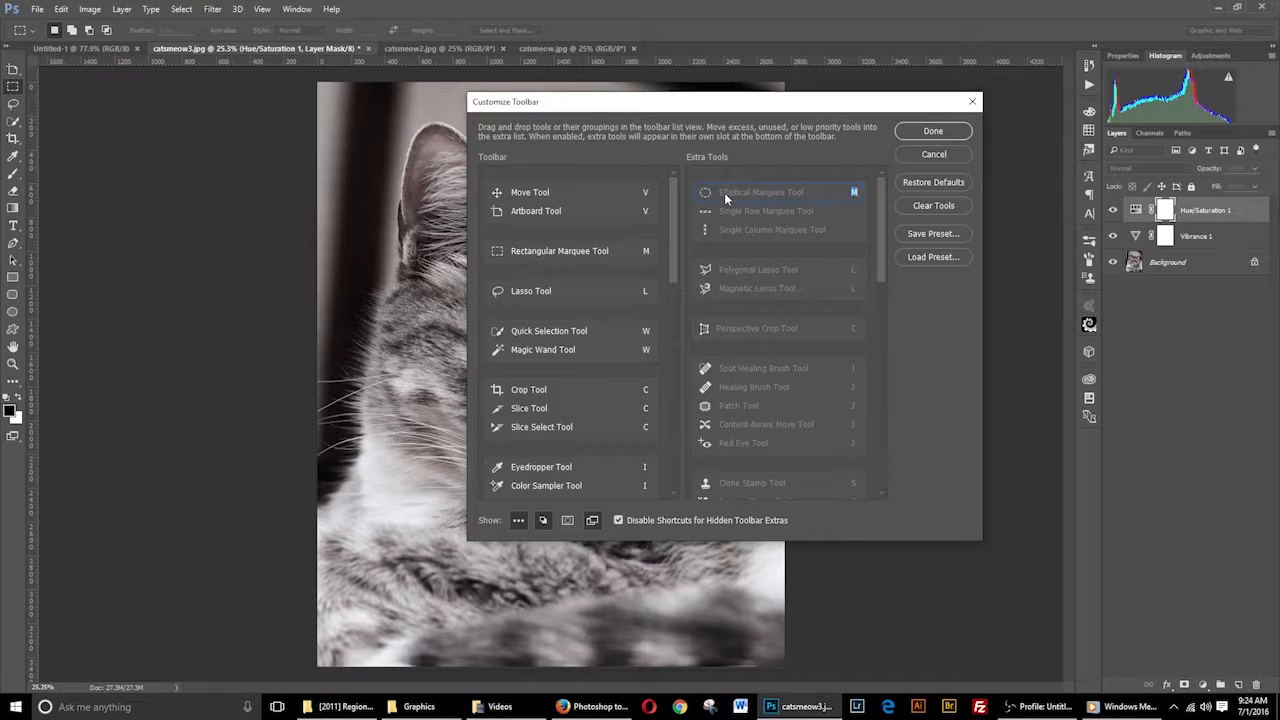
drag(732, 191, 531, 256)
drag(753, 201, 540, 274)
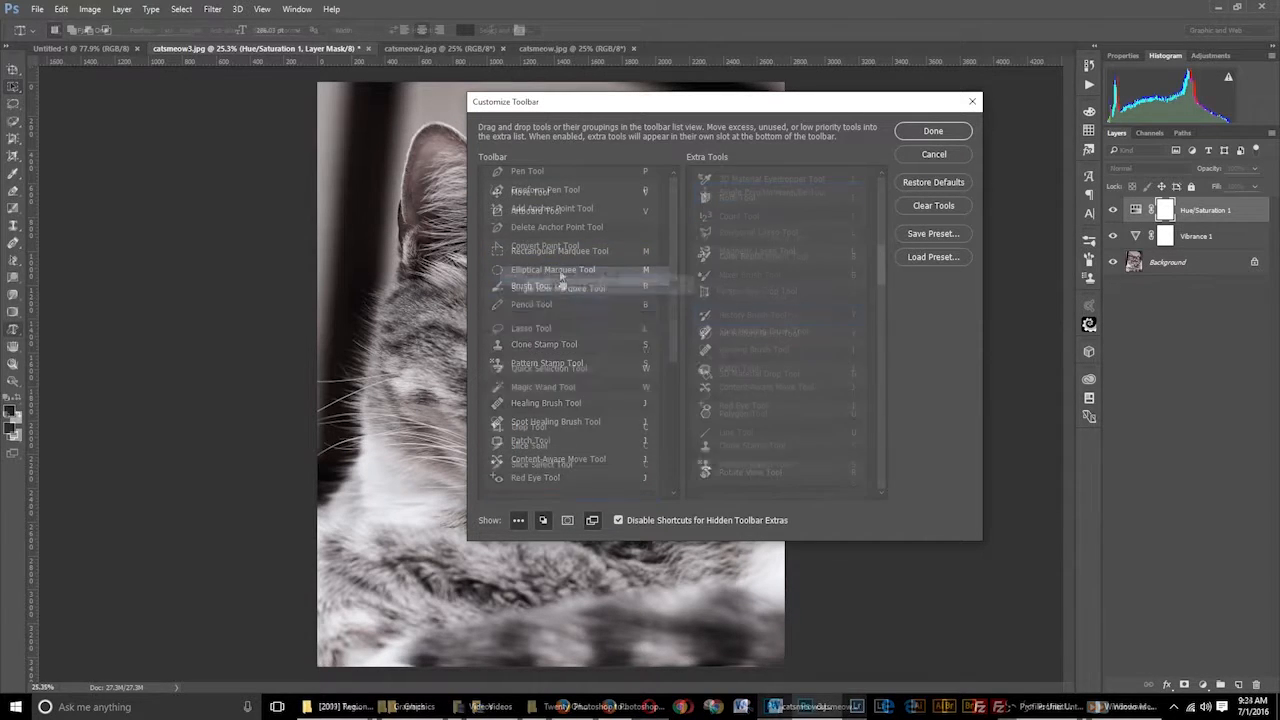
drag(545, 300, 530, 304)
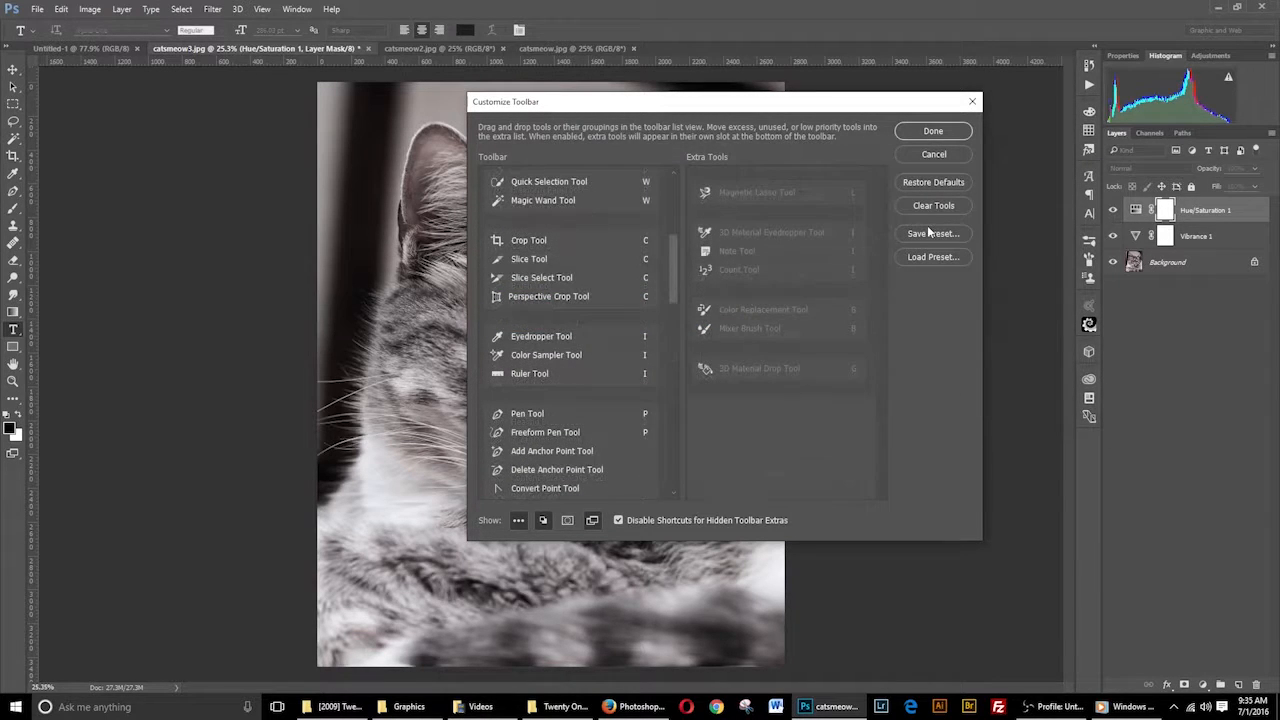
Step: Save the customized toolbar as a preset in the desktop's Toolbox folder, entering the file name kcxtoolb
click(929, 235)
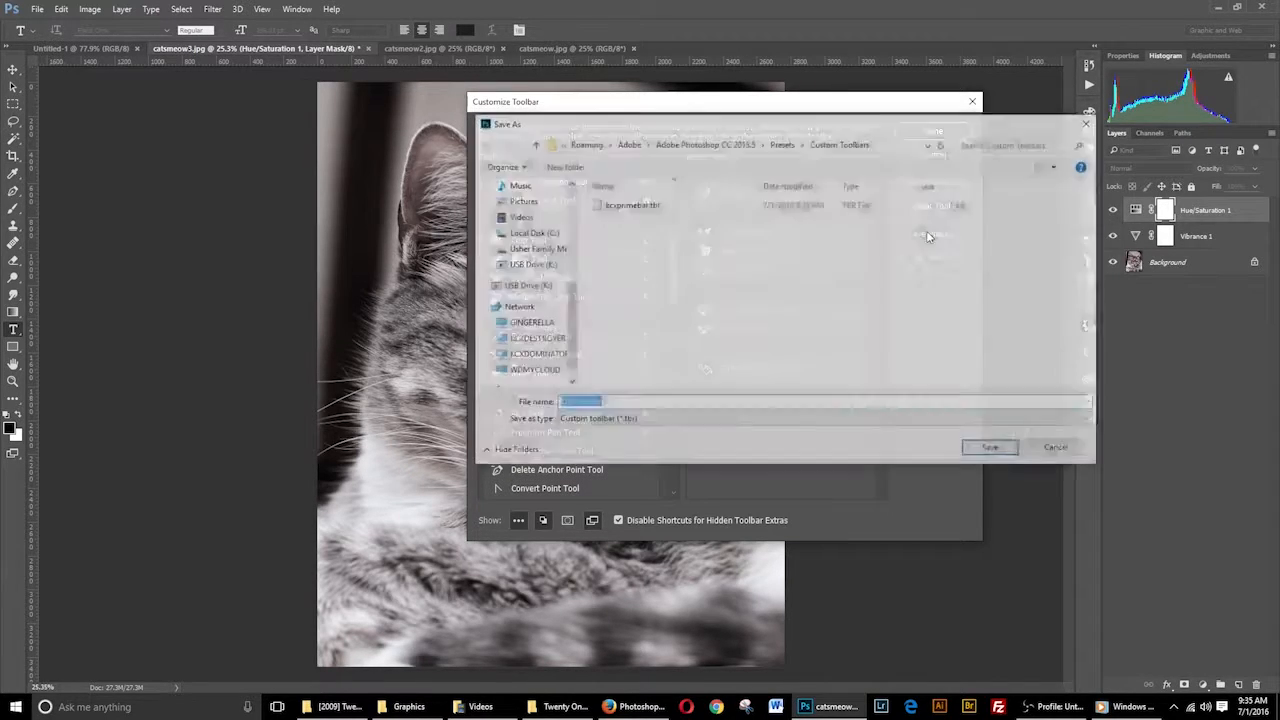
scroll(530, 285, up, 5)
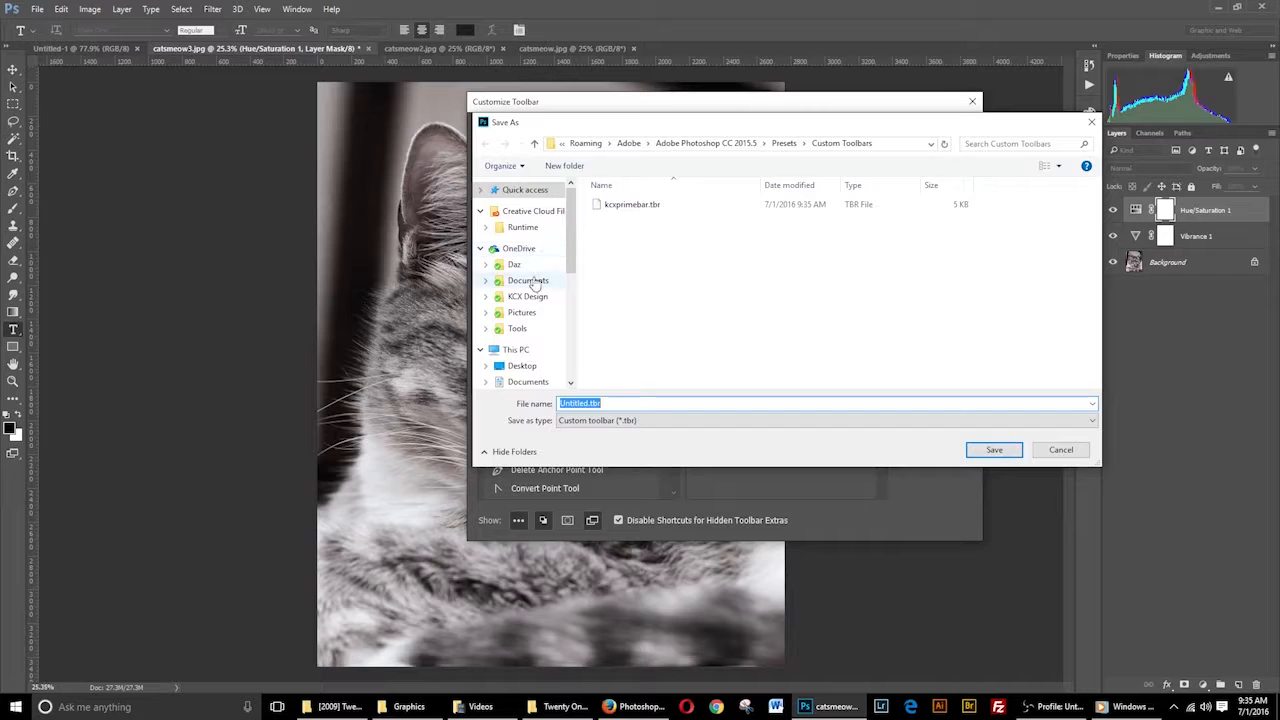
scroll(528, 300, down, 1)
click(525, 345)
double_click(613, 208)
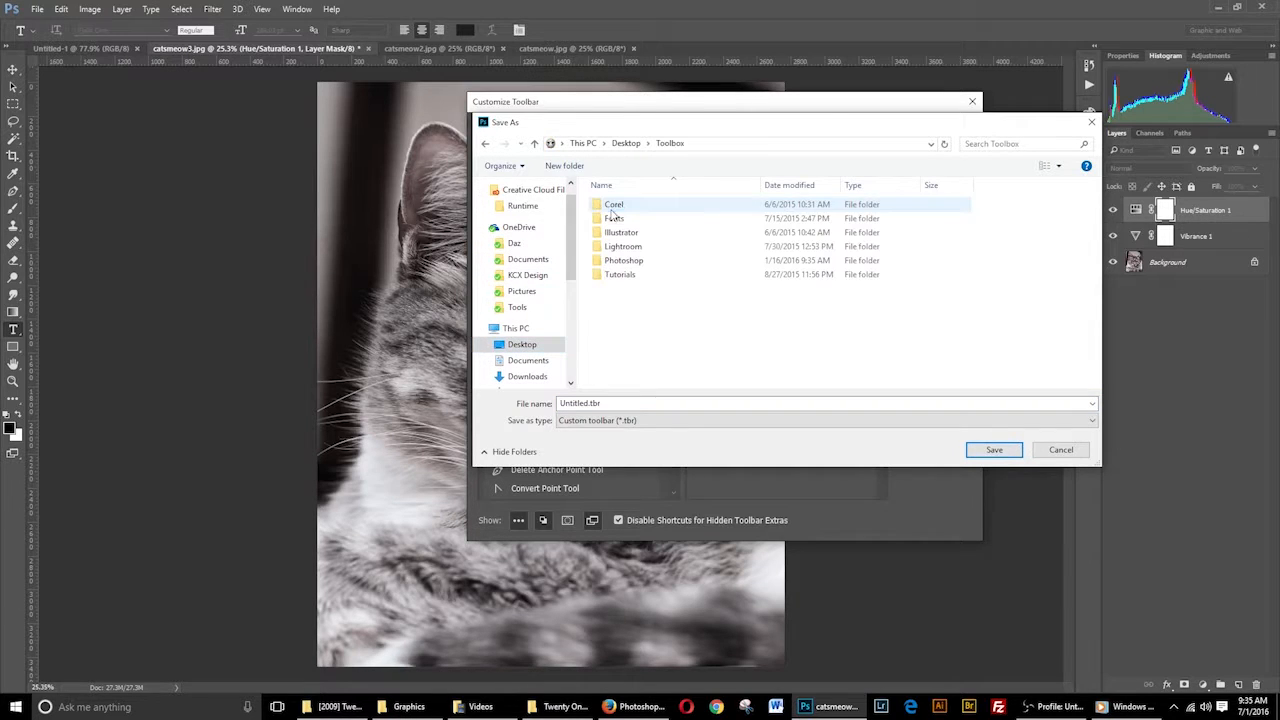
double_click(607, 404)
text(kcxtoolb)
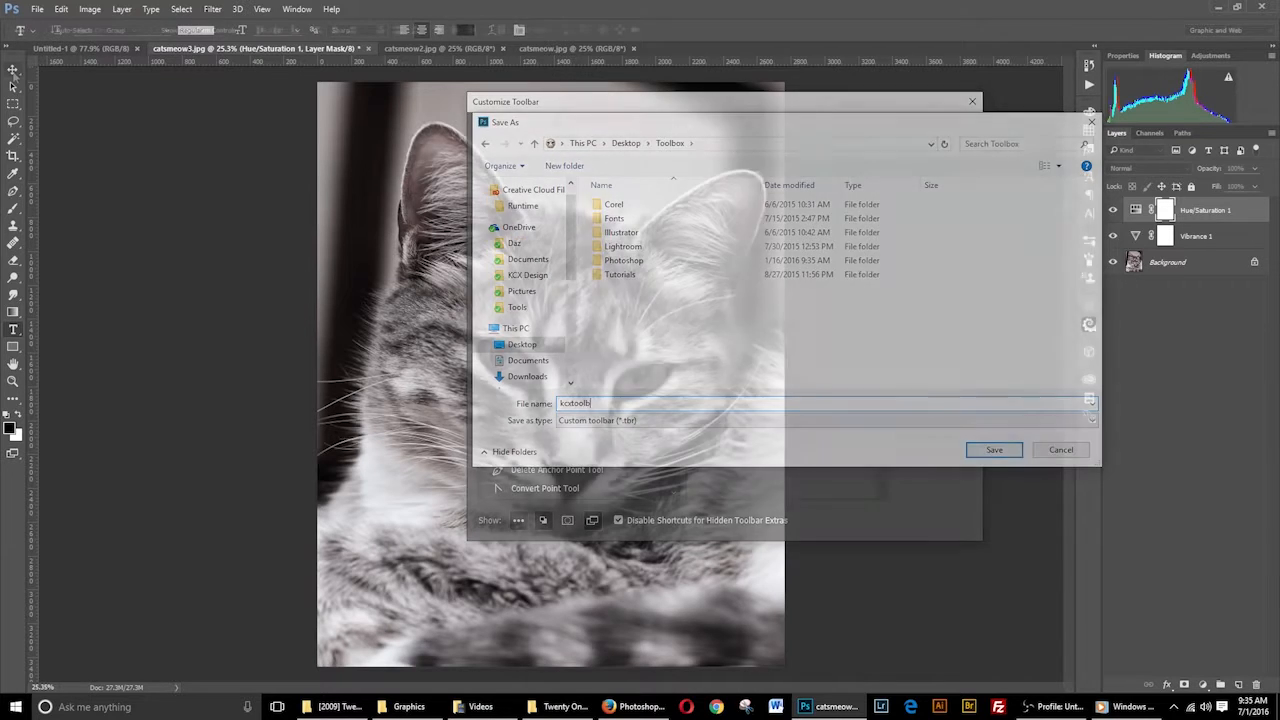
Step: Review the regrouped toolbar, checking the Path Selection, Move, Lasso, Magic Wand, Crop and Eyedropper slots
click(13, 87)
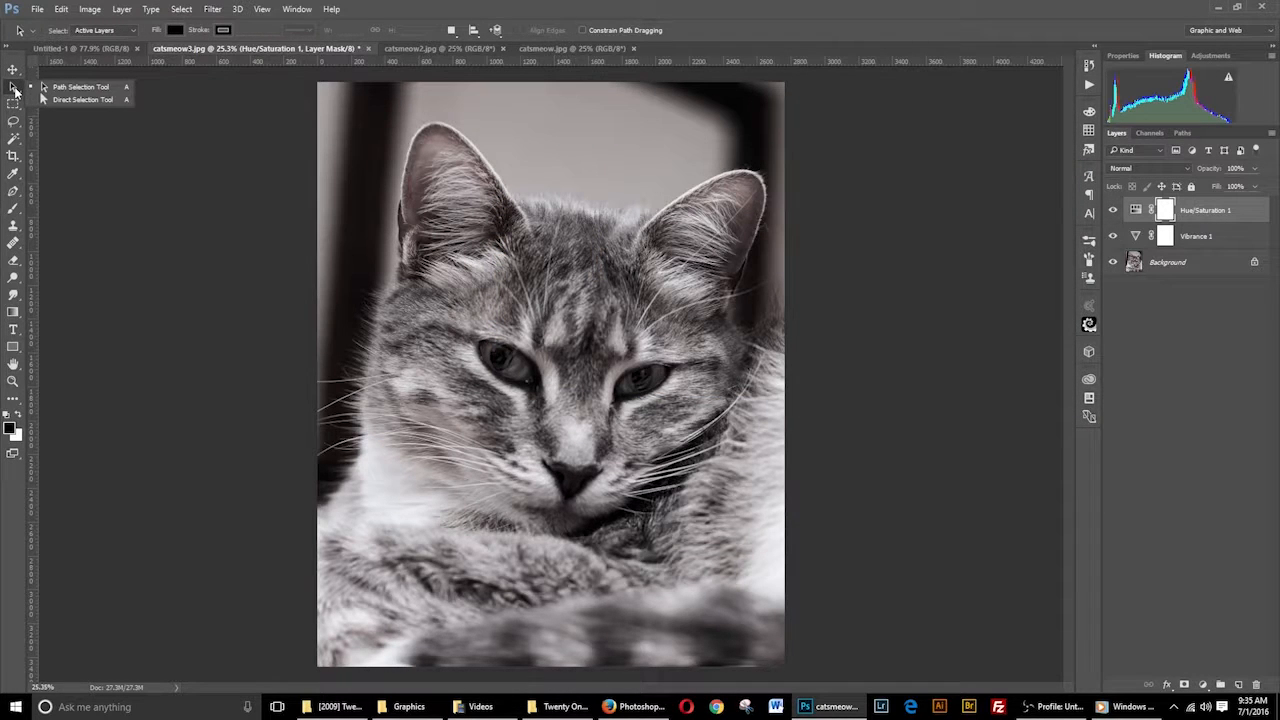
click(13, 70)
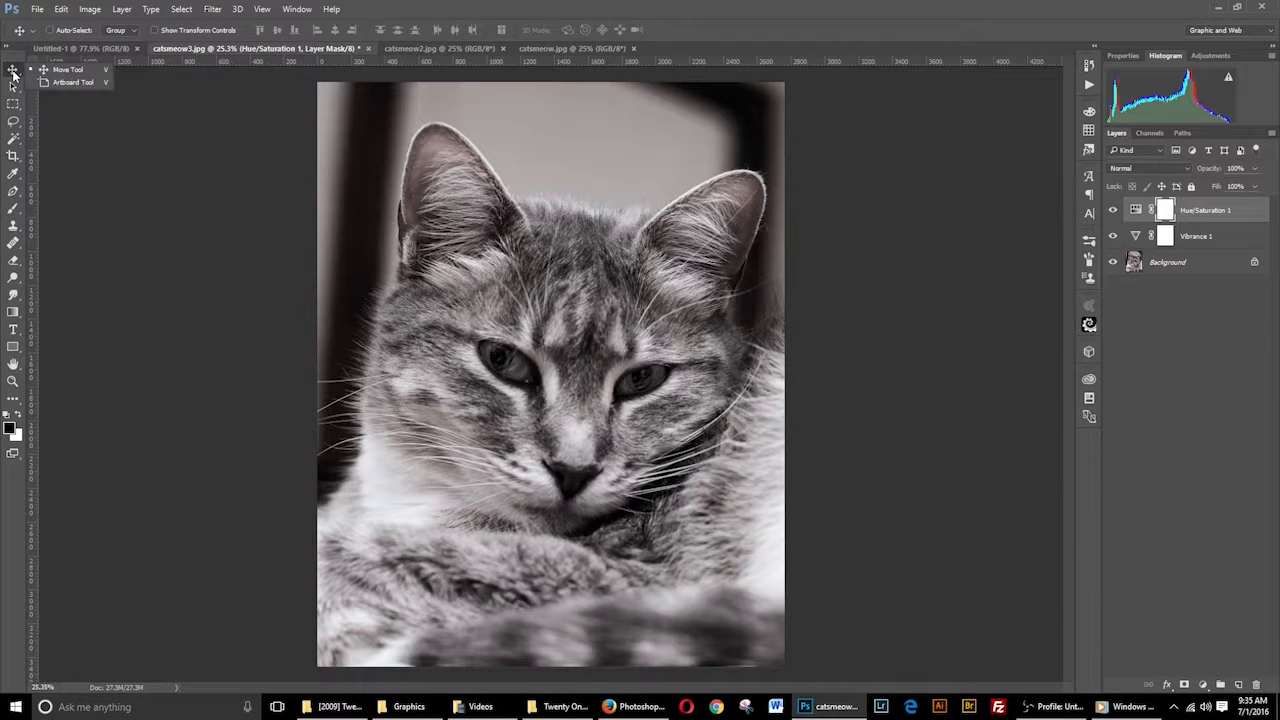
click(15, 122)
click(15, 138)
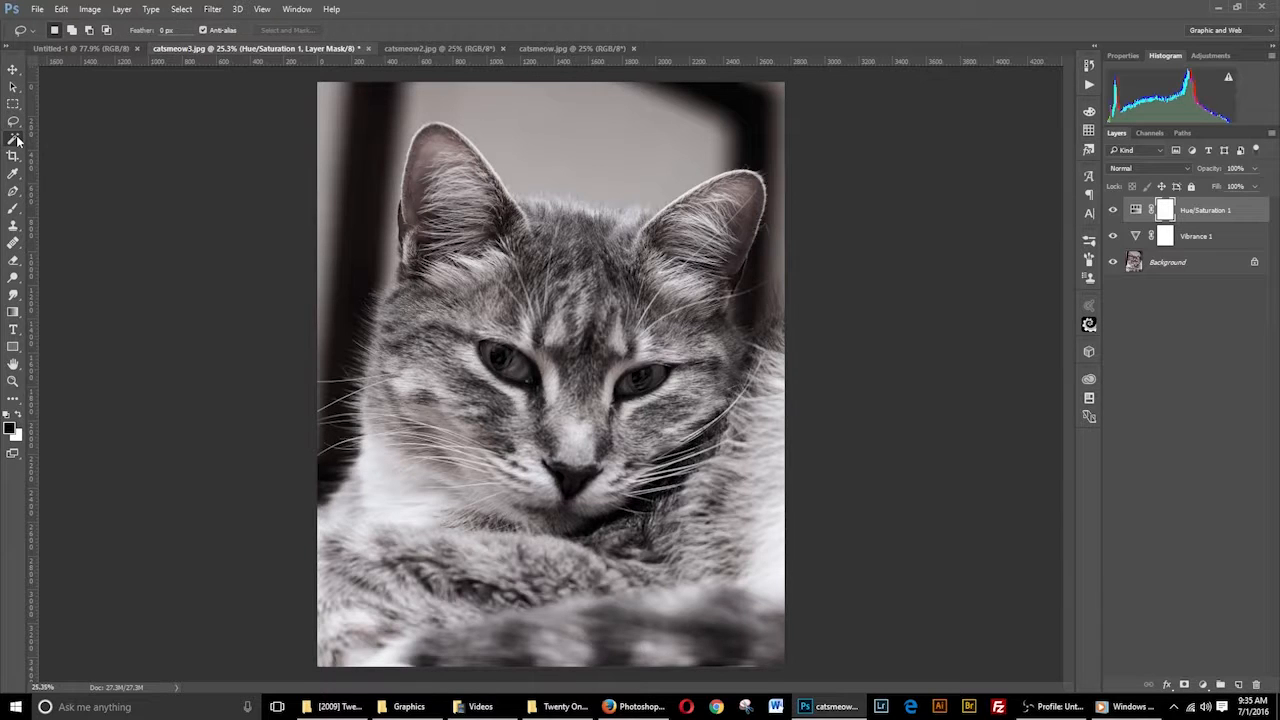
click(15, 157)
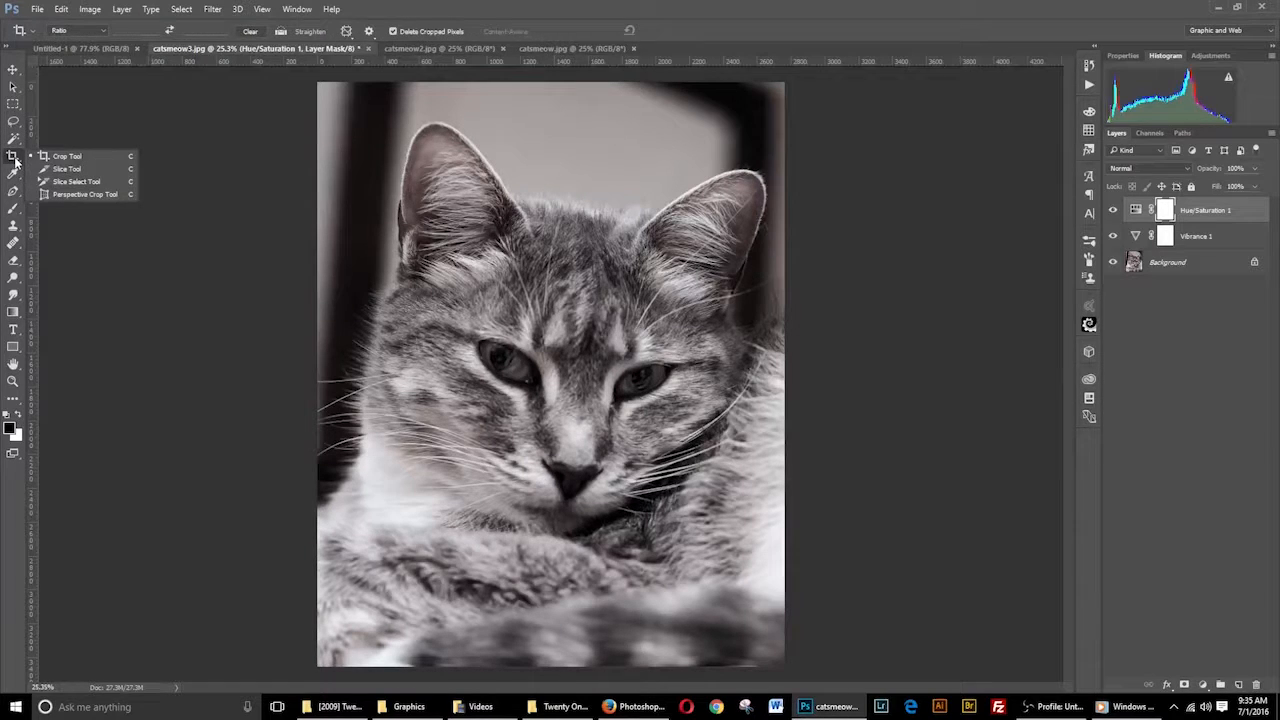
click(15, 178)
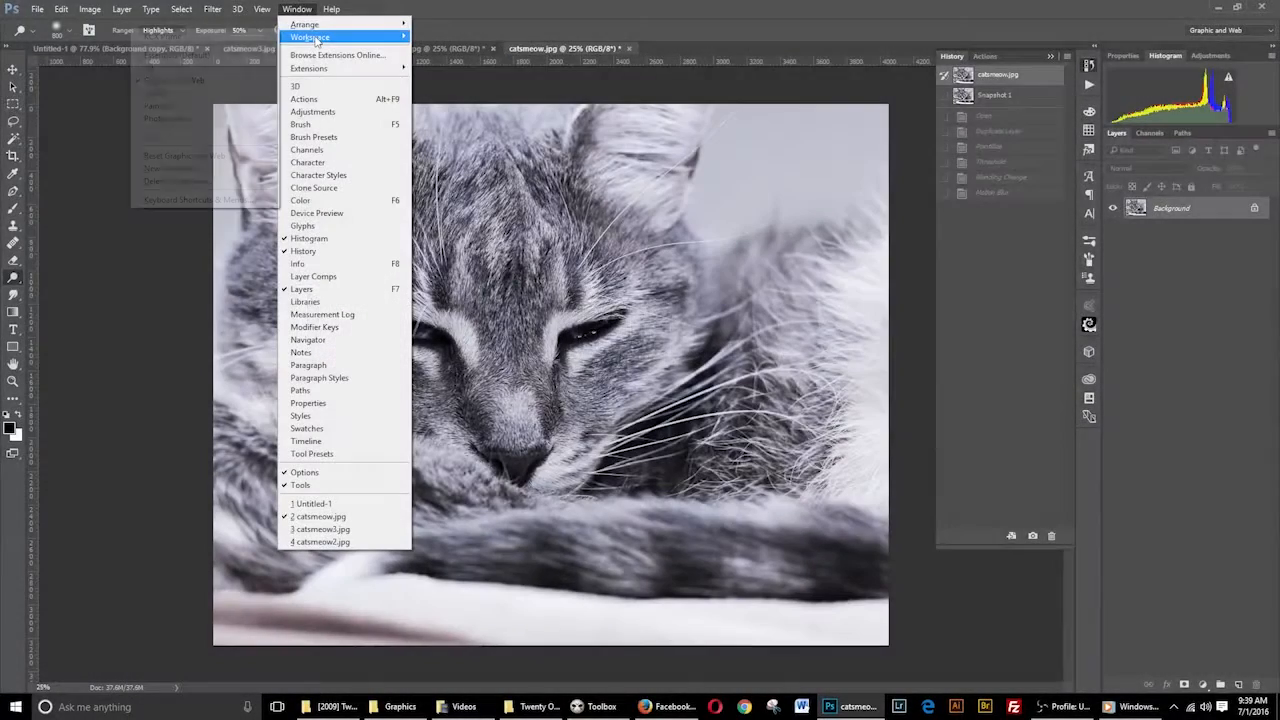
Step: Save the layout as a new workspace named KCX Superior, capturing keyboard shortcuts and the toolbar
mouse_move(316, 38)
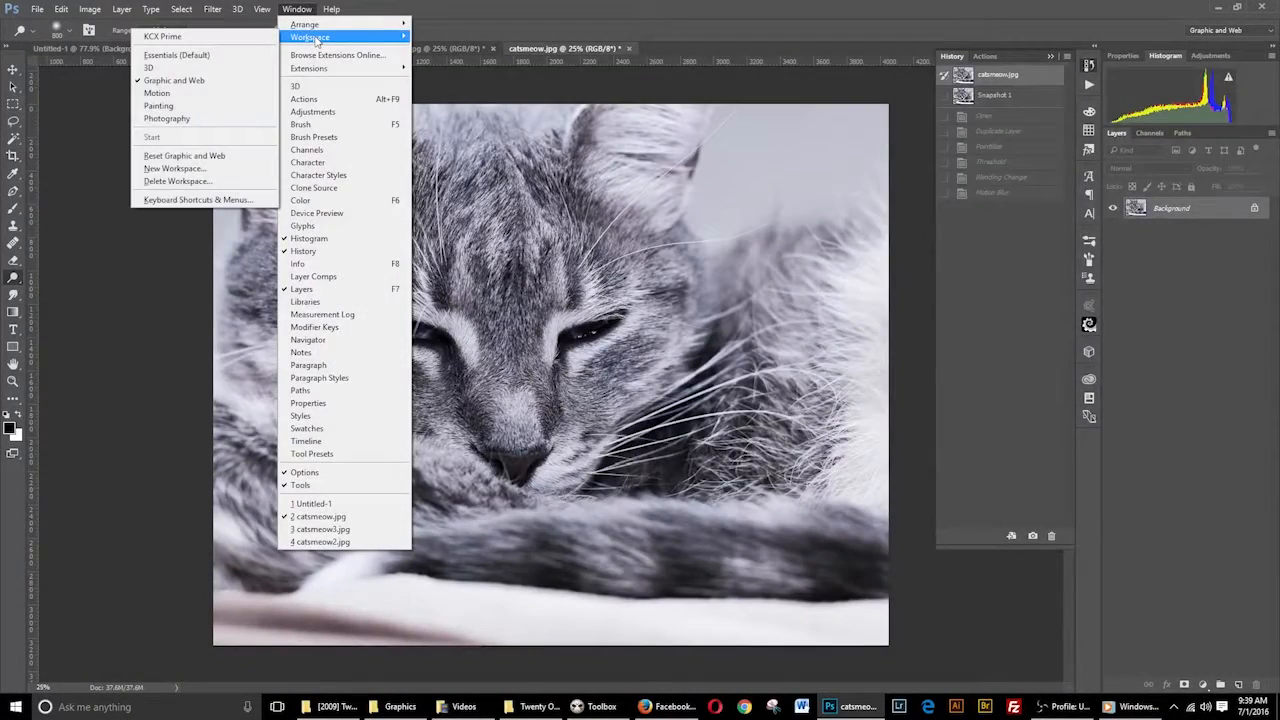
click(175, 167)
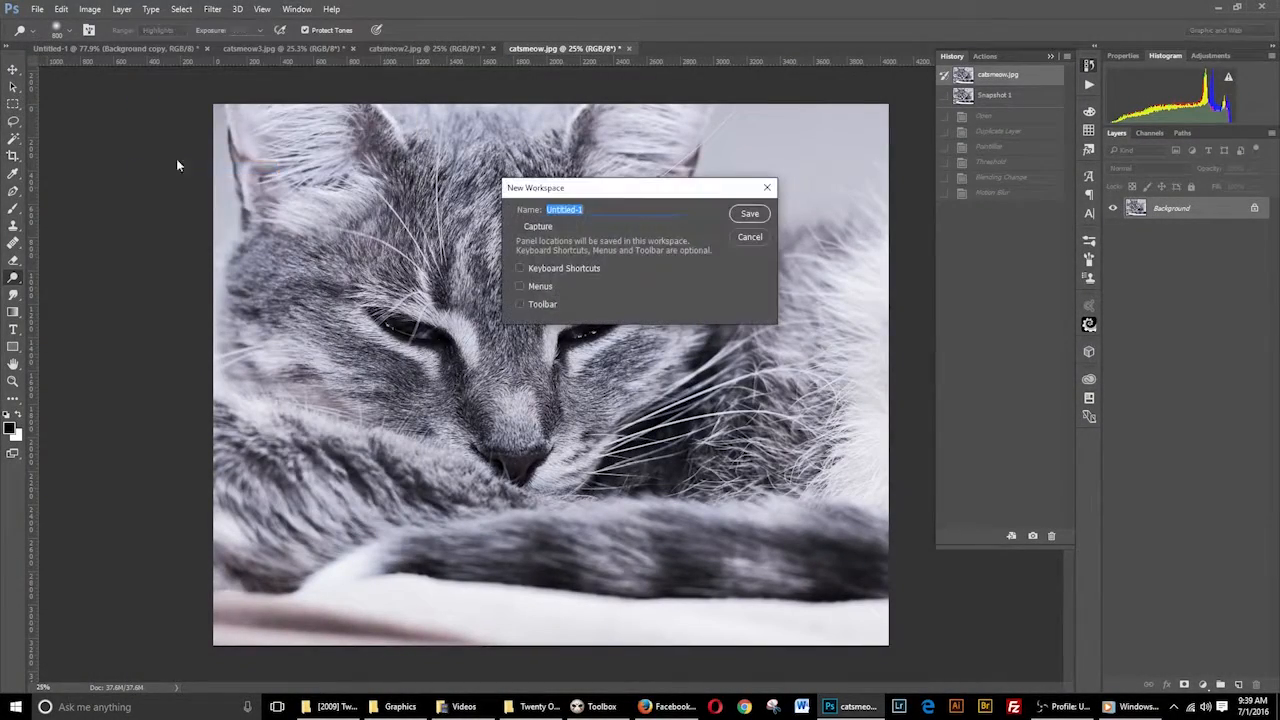
click(519, 268)
click(519, 304)
drag(596, 209, 510, 210)
text(KCX Superior)
click(734, 213)
click(734, 212)
Step: Check the list of saved workspaces for the custom KCX entries
click(297, 9)
mouse_move(321, 40)
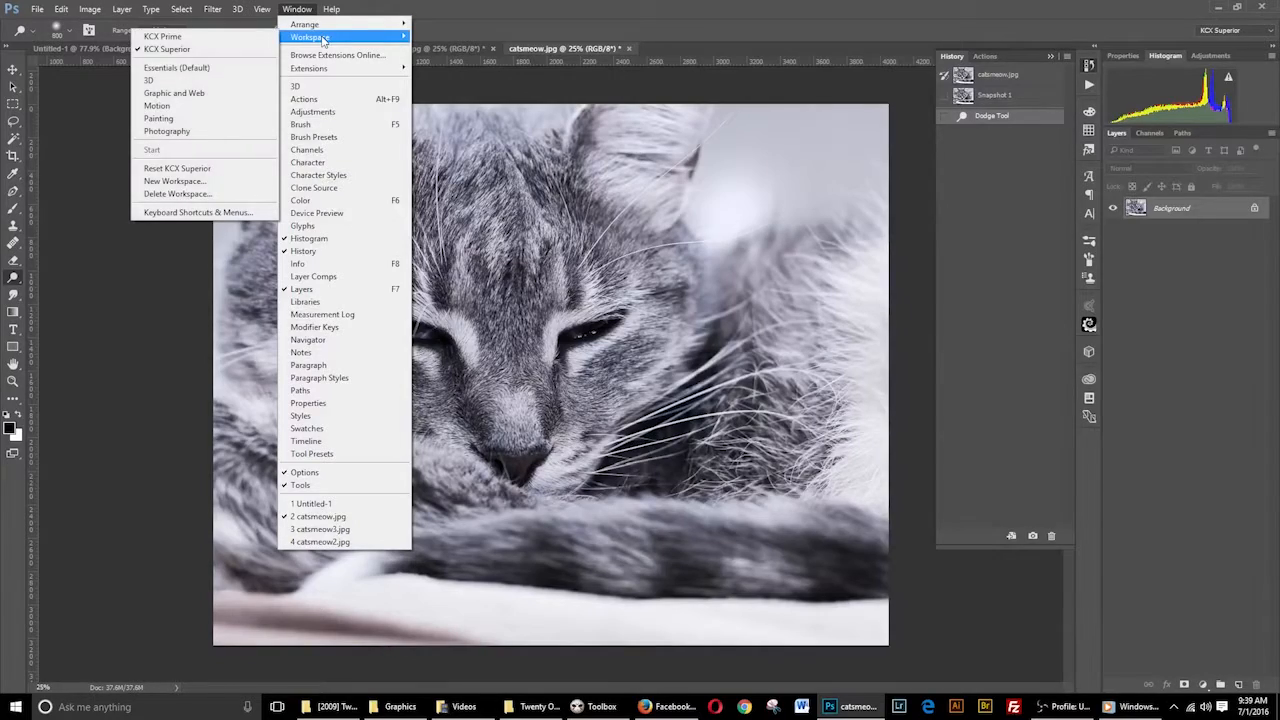
click(204, 37)
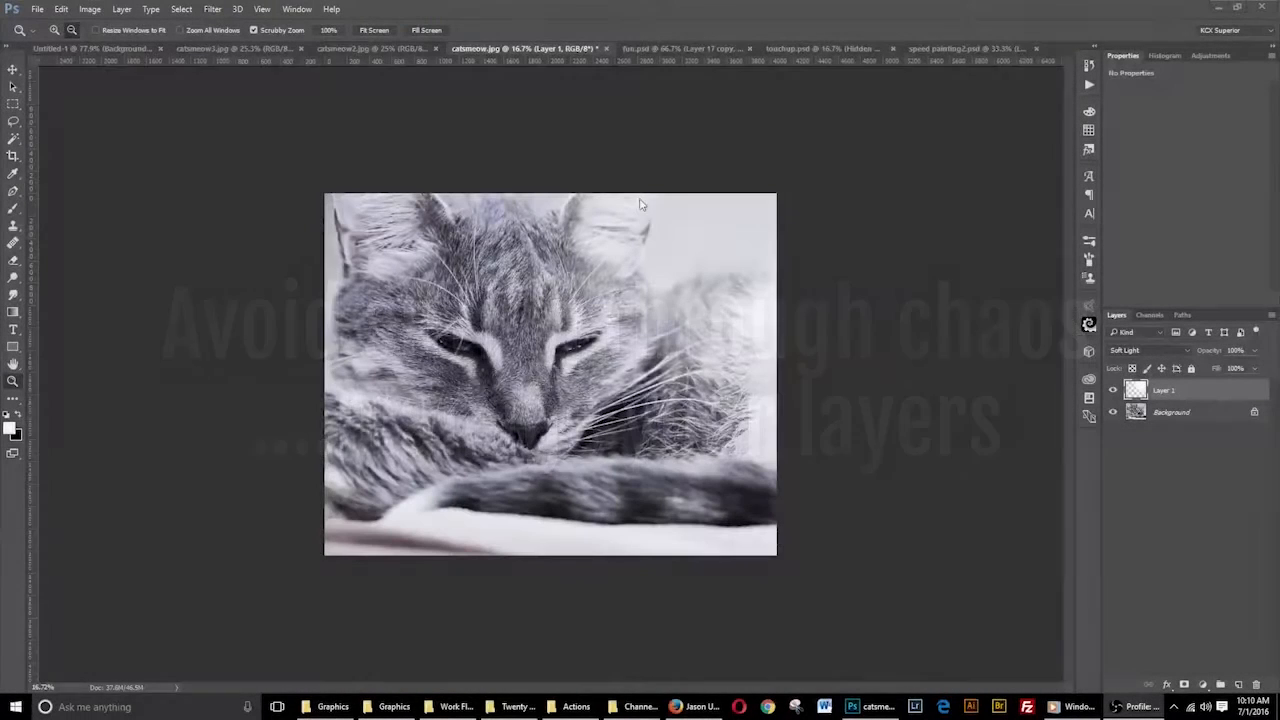
Step: Switch to fun.psd and examine how its layer stack is named and organized
click(647, 49)
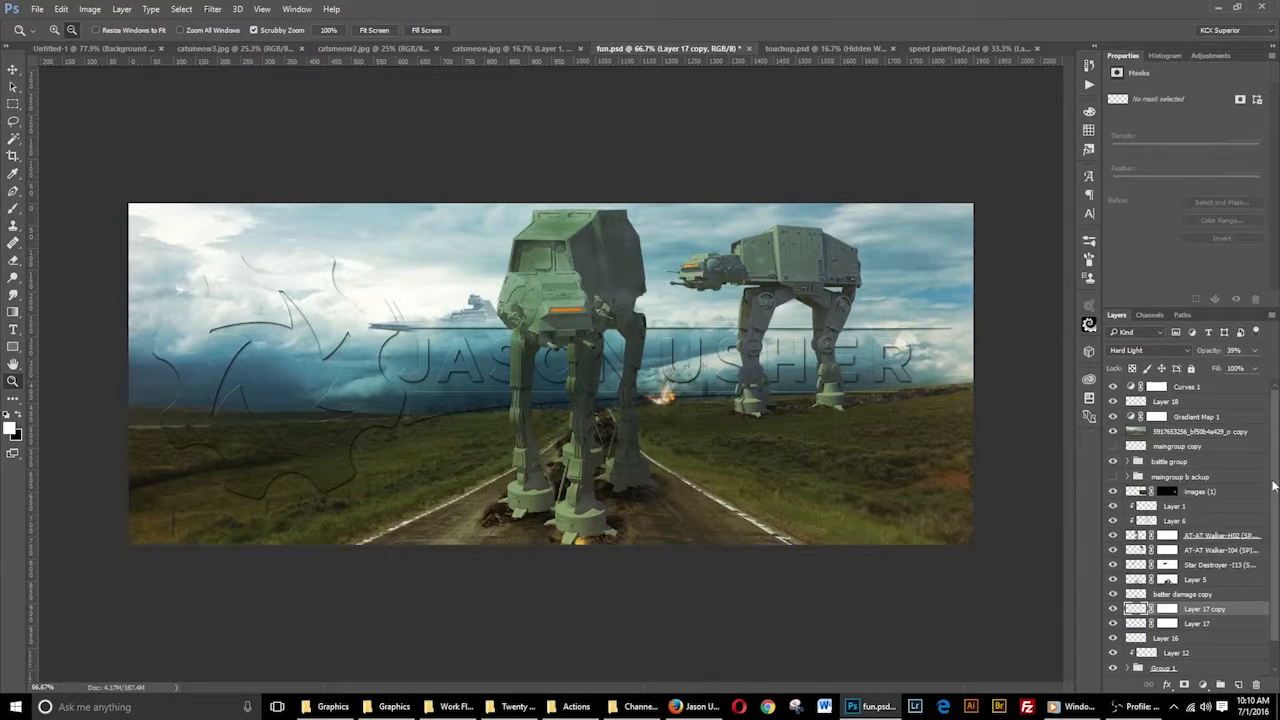
scroll(1258, 538, down, 1)
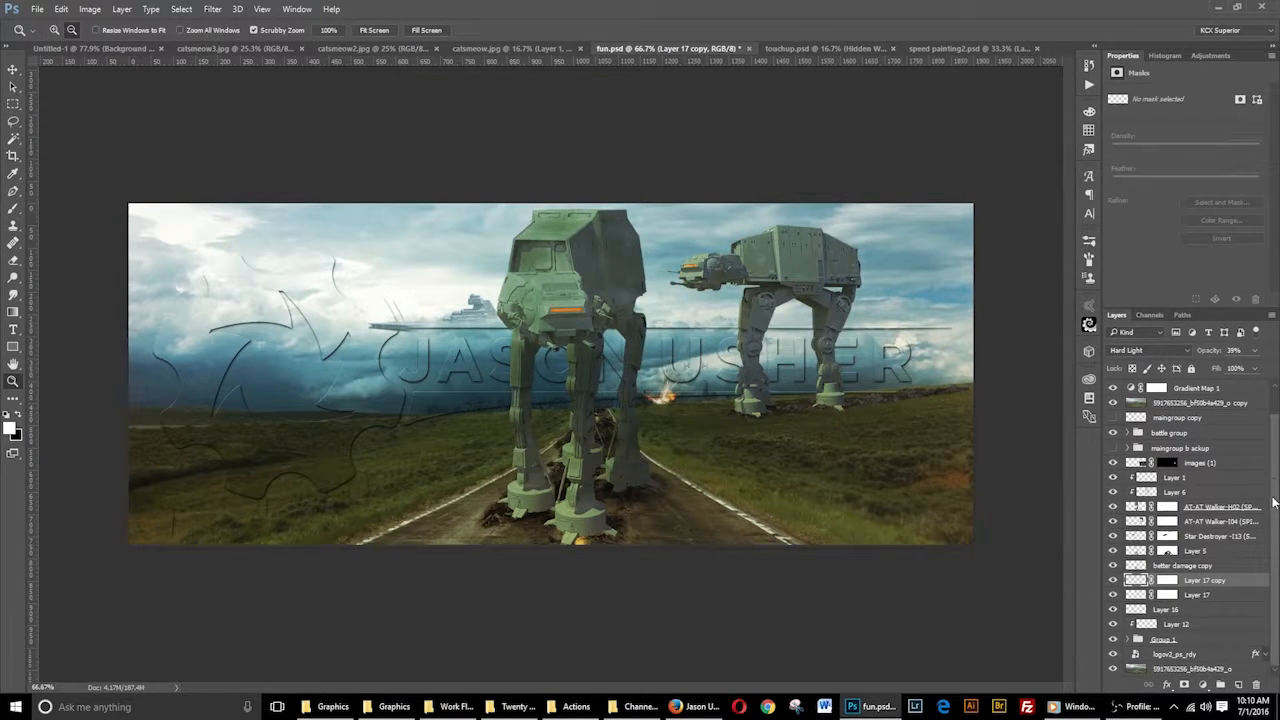
drag(1274, 500, 1274, 435)
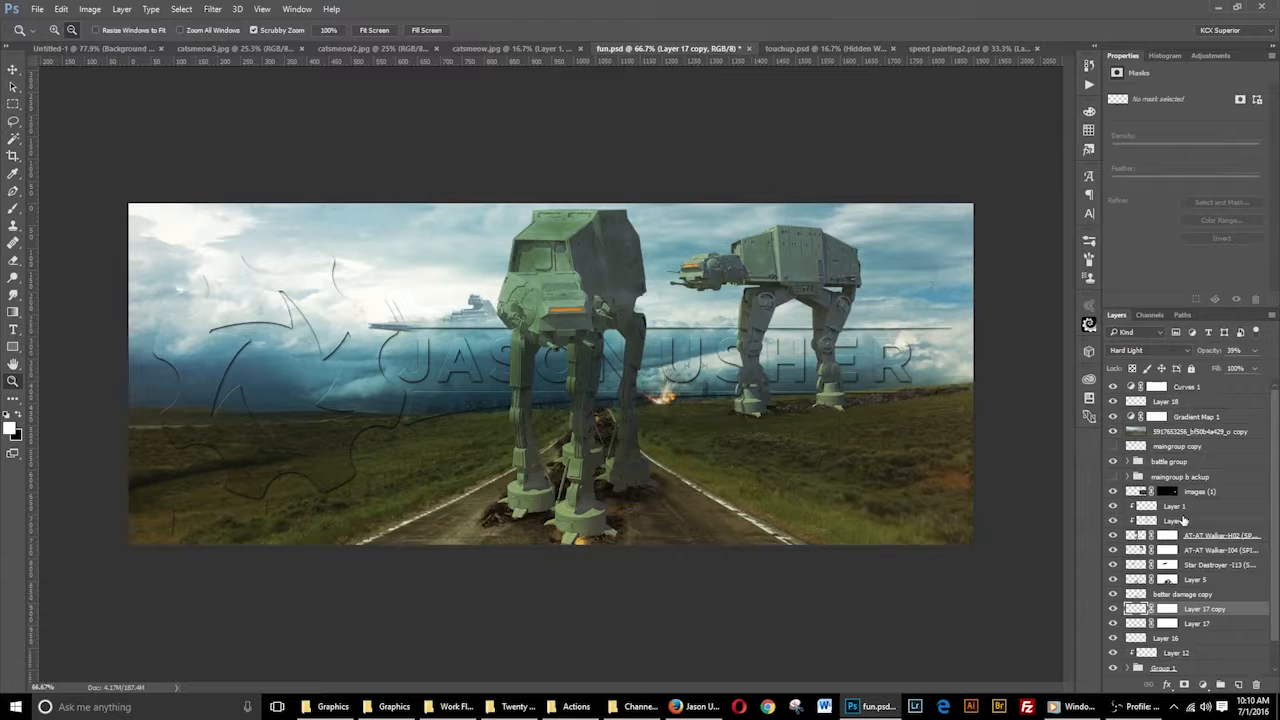
Step: Look over fun.psd's layer stack and compare it with touchup.psd, checking inside its Frames and Hidden Work Layers groups
scroll(1183, 519, down, 1)
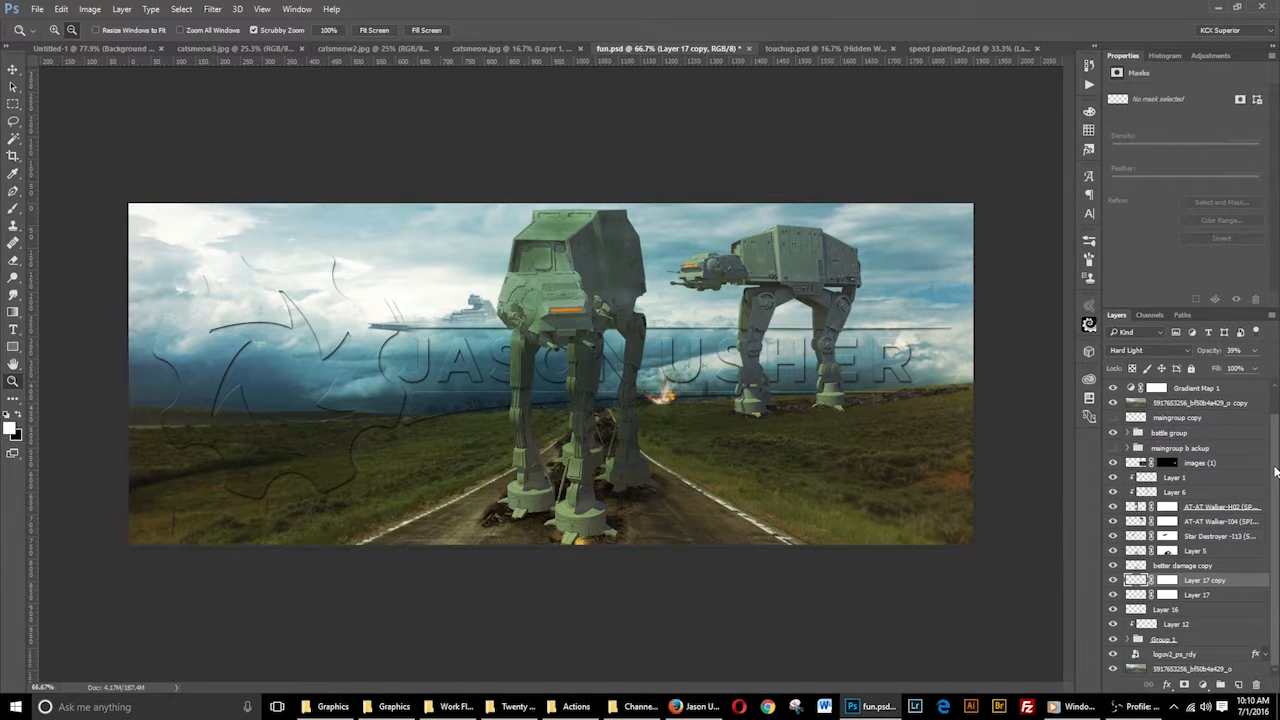
scroll(1262, 490, up, 1)
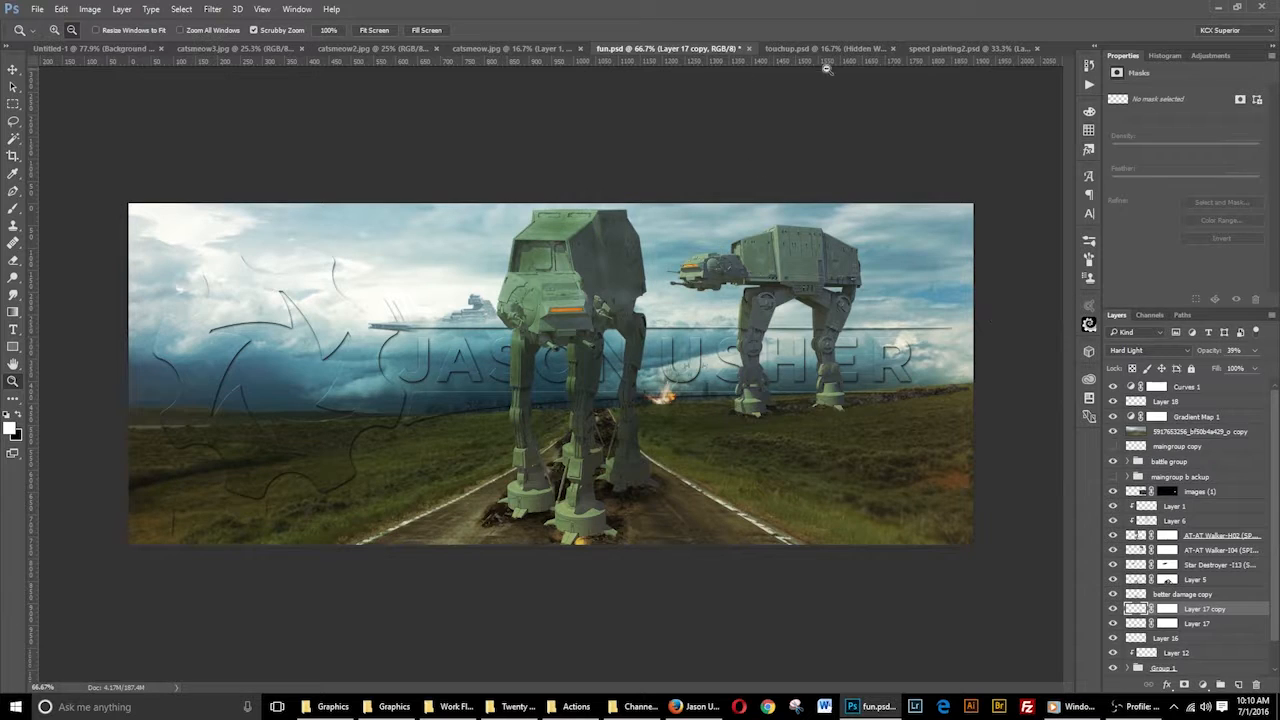
click(809, 50)
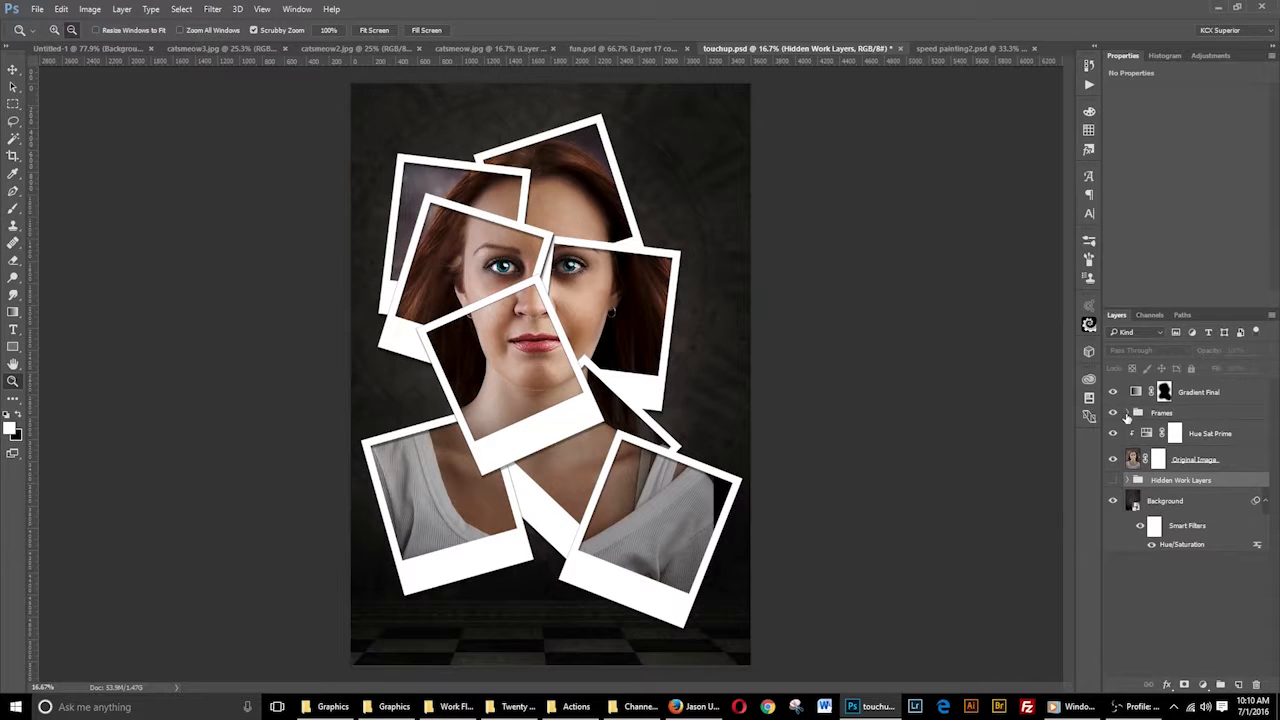
click(1127, 413)
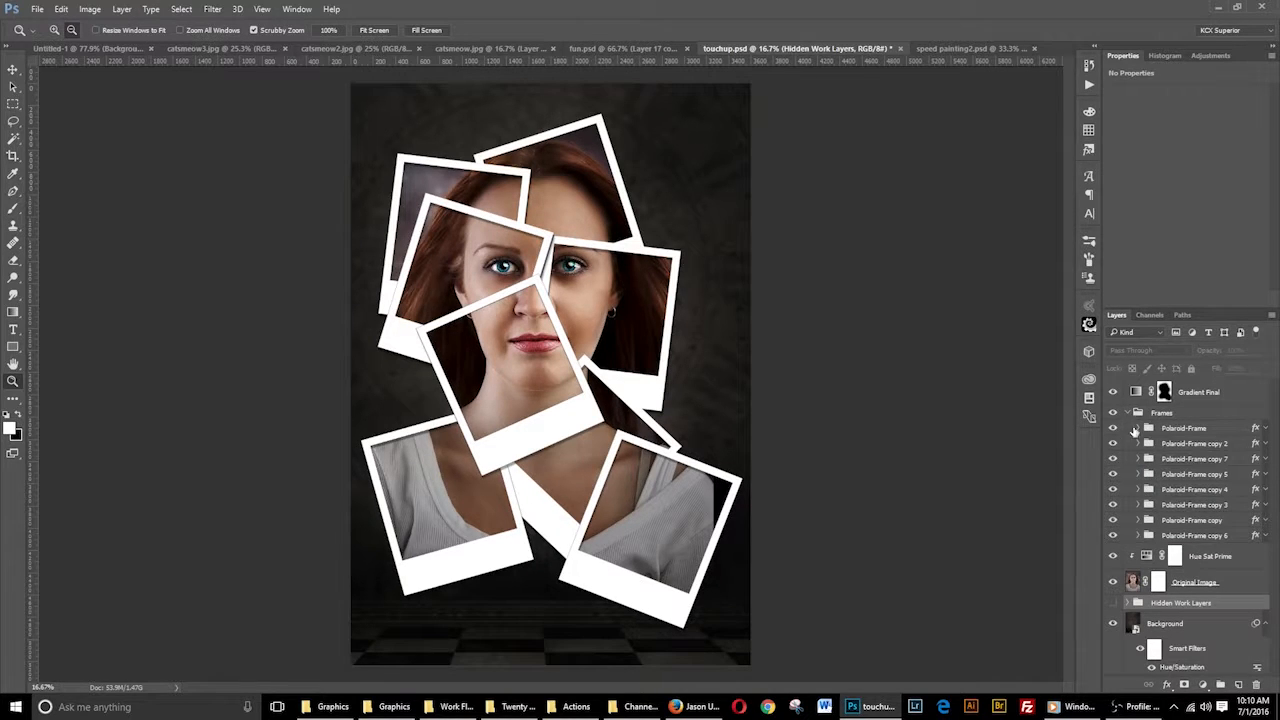
click(1127, 413)
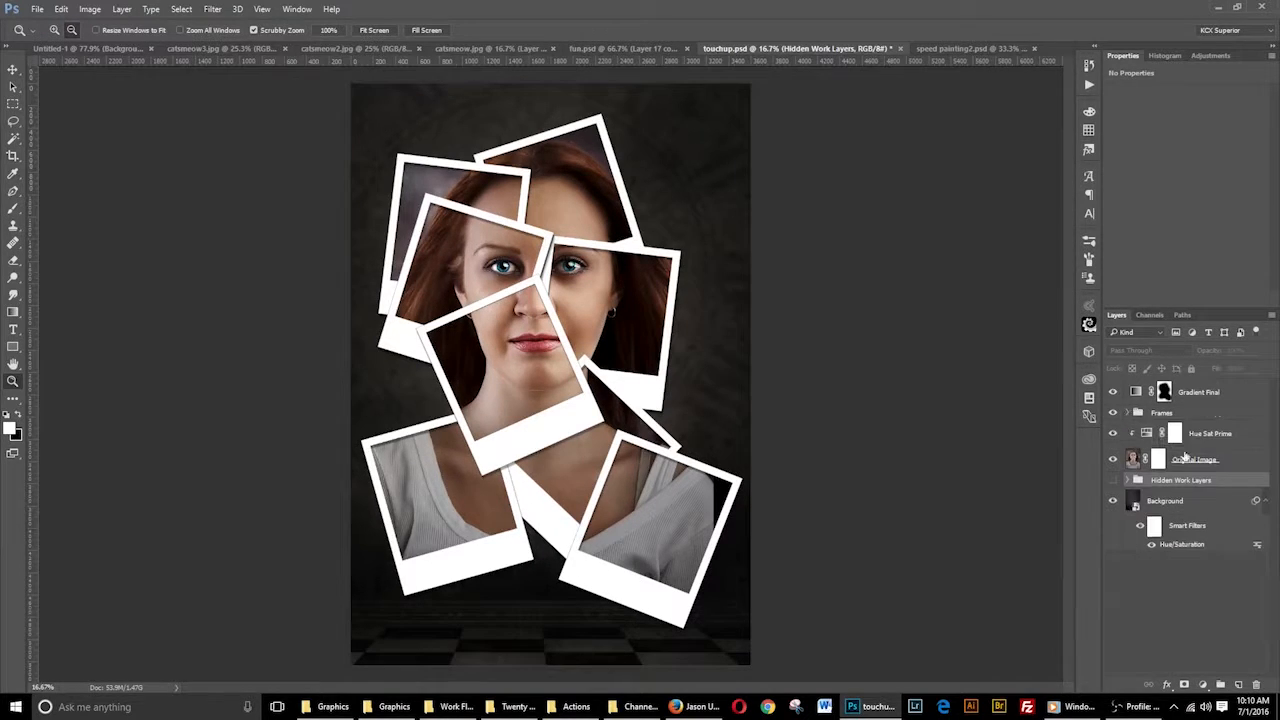
click(1128, 481)
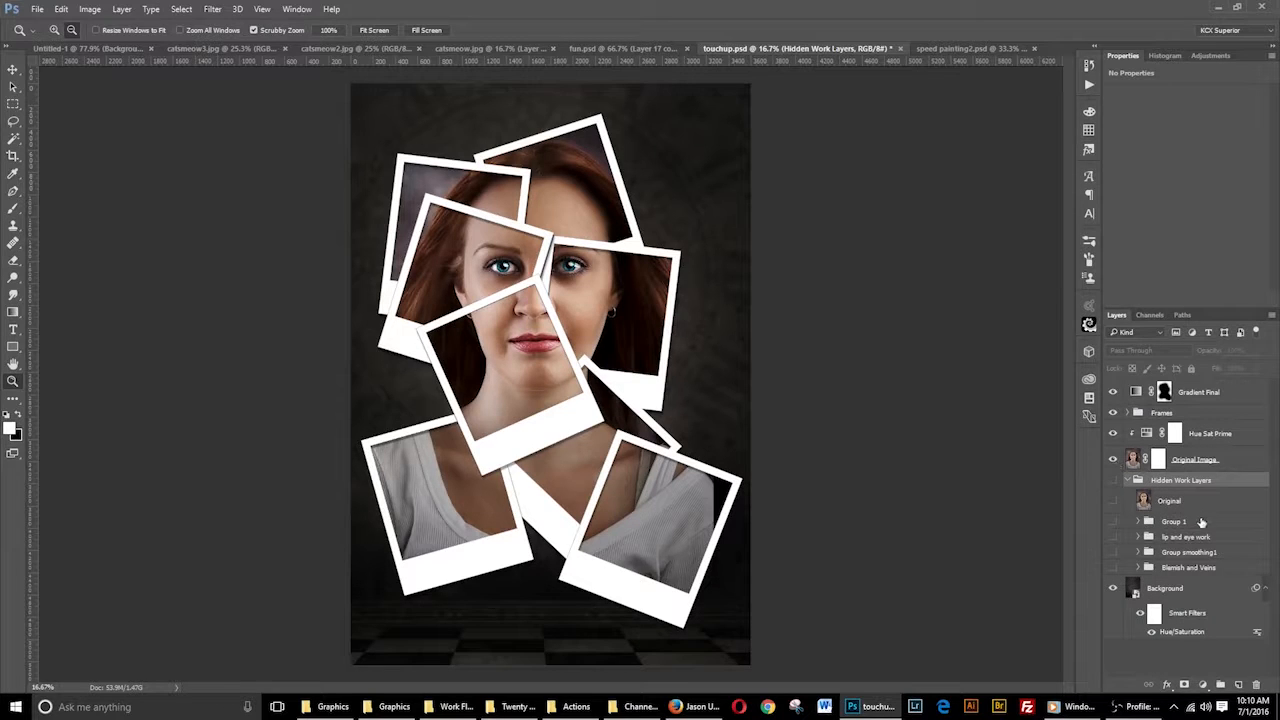
click(1128, 481)
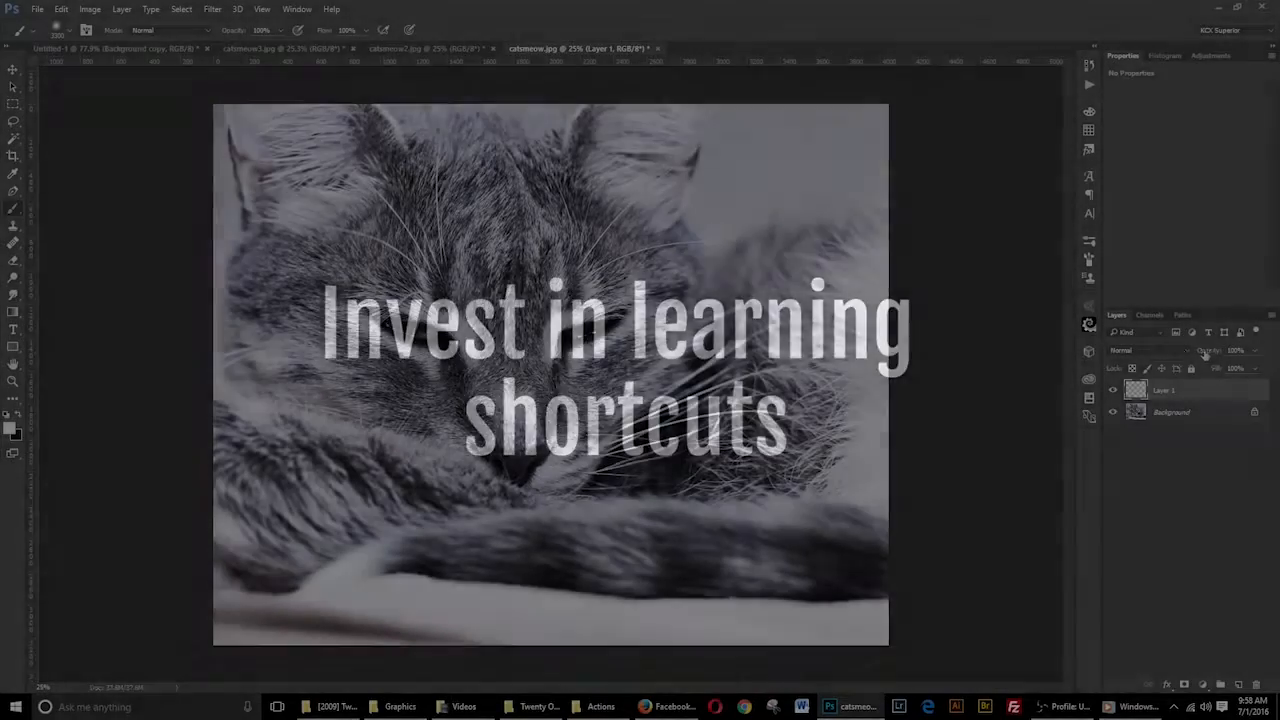
Step: Set Layer 1's blend mode to Soft Light in catsmeow.jpg and try a large white brush stroke over the background, undoing it
click(1188, 352)
click(1122, 489)
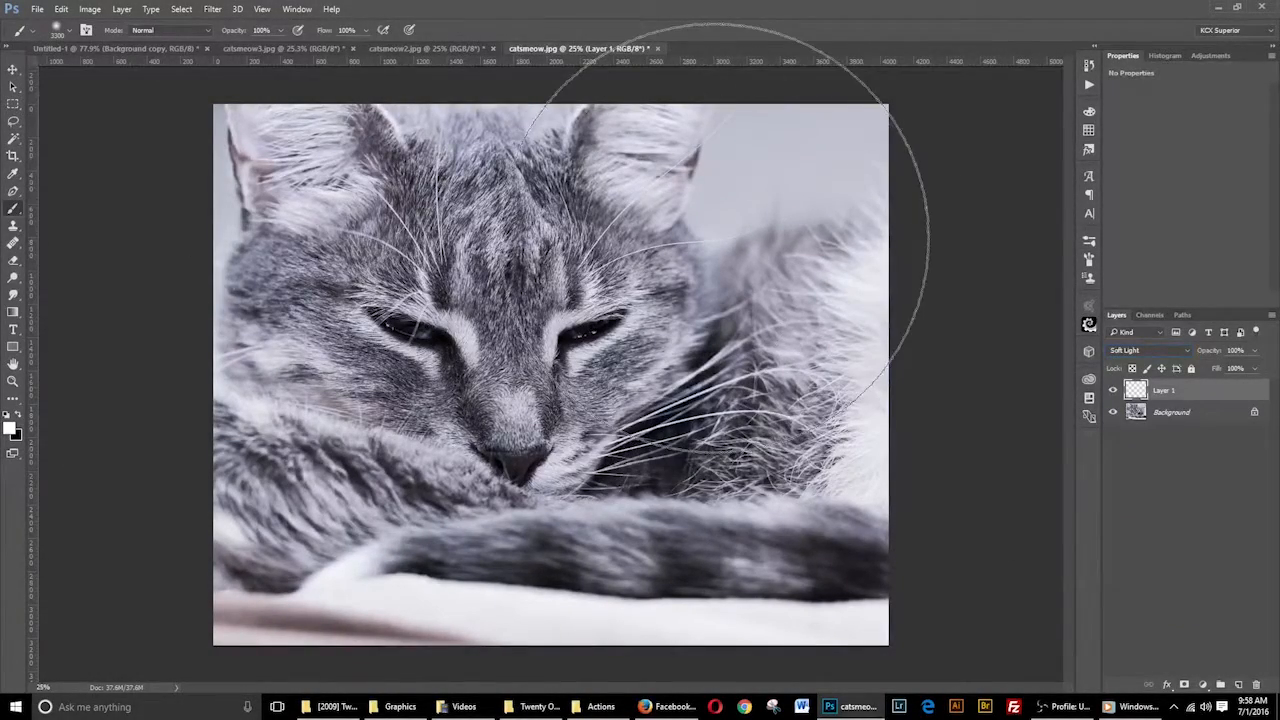
drag(749, 214, 727, 225)
key(ctrl+z)
Step: Reduce the brush size and paint white on Layer 1 over the pale background beside the cat's ear
key(bracketleft)
key(bracketleft)
key(bracketleft)
key(bracketleft)
key(bracketleft)
key(bracketleft)
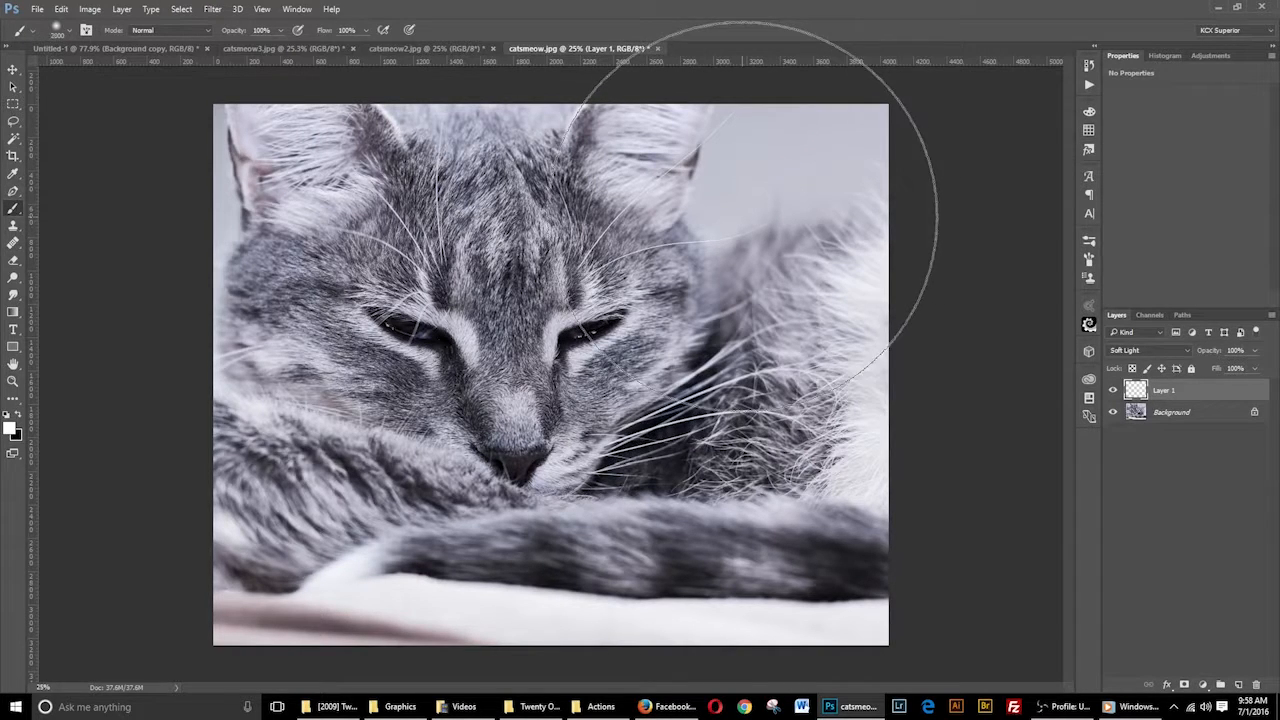
key(bracketleft)
key(bracketleft)
key(bracketleft)
key(bracketleft)
key(bracketleft)
key(bracketleft)
key(bracketleft)
key(bracketleft)
key(bracketleft)
key(bracketleft)
key(bracketleft)
key(bracketleft)
key(bracketleft)
key(bracketleft)
key(bracketleft)
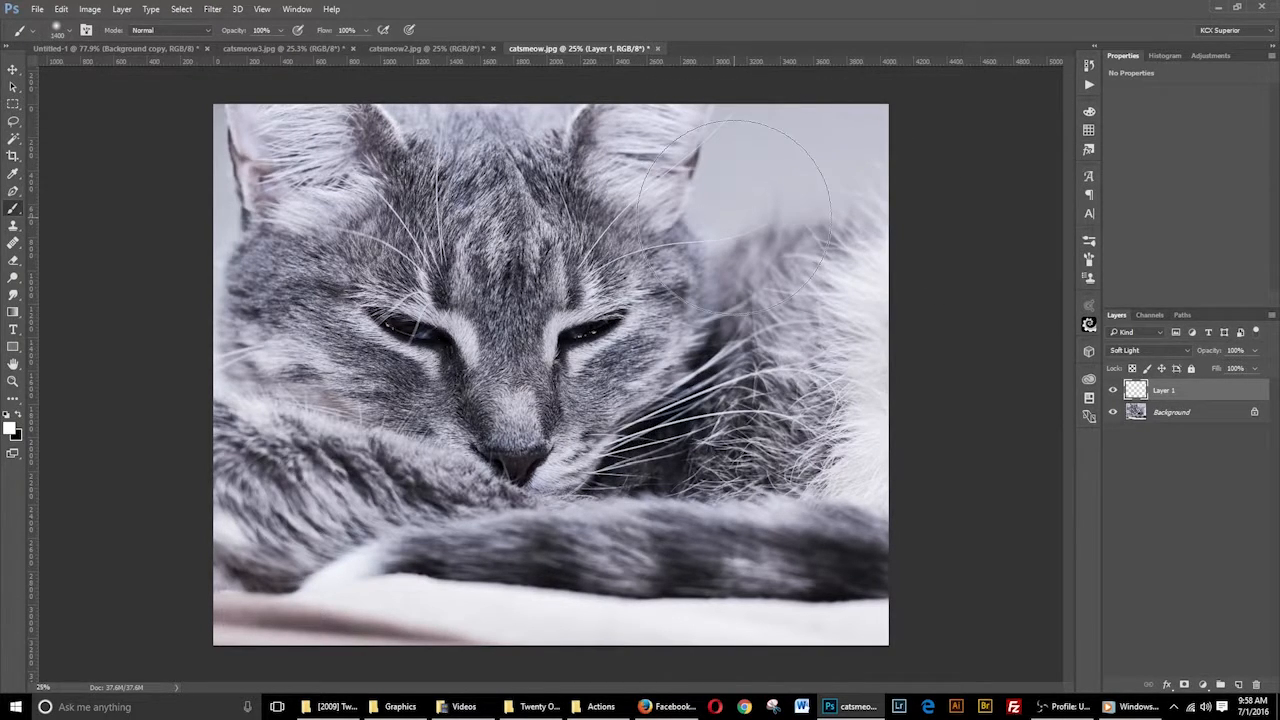
key(bracketright)
key(bracketright)
click(719, 208)
click(719, 208)
mouse_move(720, 207)
mouse_down()
mouse_move(801, 177)
mouse_move(859, 180)
mouse_move(846, 218)
mouse_move(799, 226)
mouse_move(810, 247)
mouse_move(785, 196)
mouse_move(662, 88)
mouse_move(670, 159)
mouse_move(700, 161)
mouse_move(663, 186)
mouse_up()
Step: Enlarge the brush again for broader strokes on Layer 1
key(bracketright)
key(bracketright)
key(bracketright)
key(bracketright)
key(bracketright)
key(bracketright)
key(bracketright)
key(bracketright)
key(bracketright)
key(bracketright)
key(bracketright)
key(bracketright)
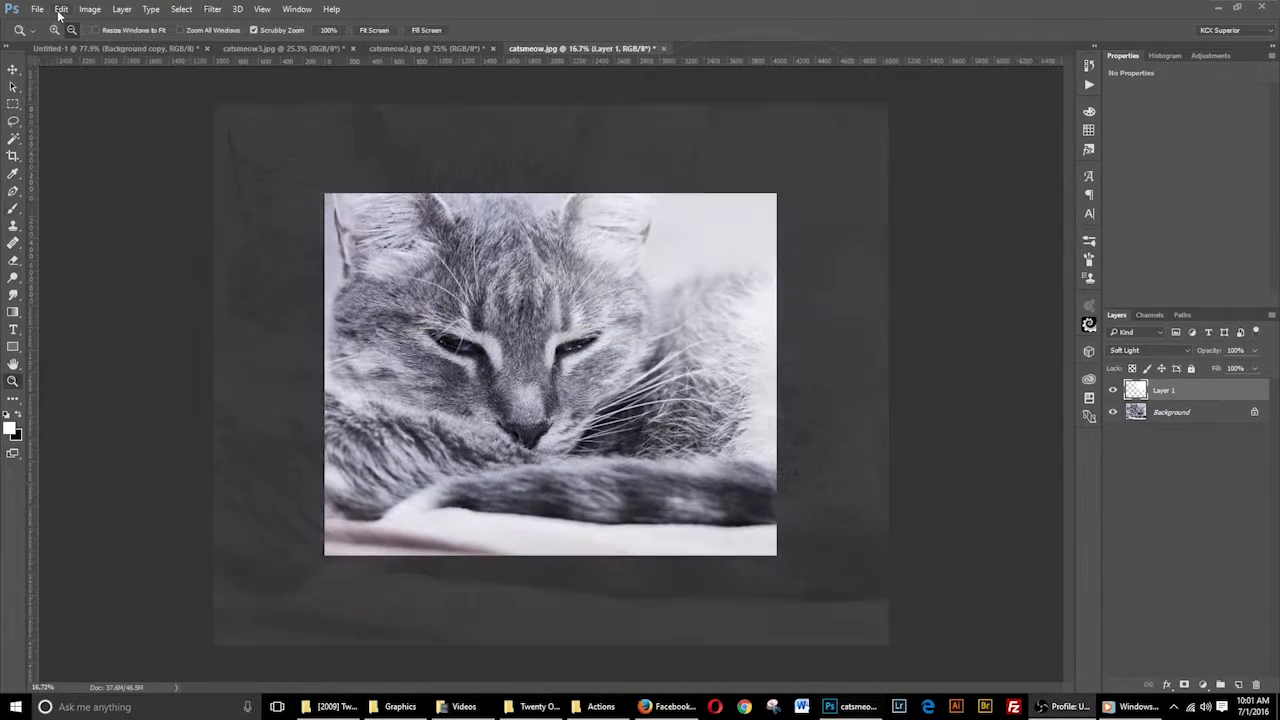
Step: Examine the keyboard shortcuts assigned to the Edit menu commands, especially Undo/Redo, Step Forward and Step Backward
click(61, 9)
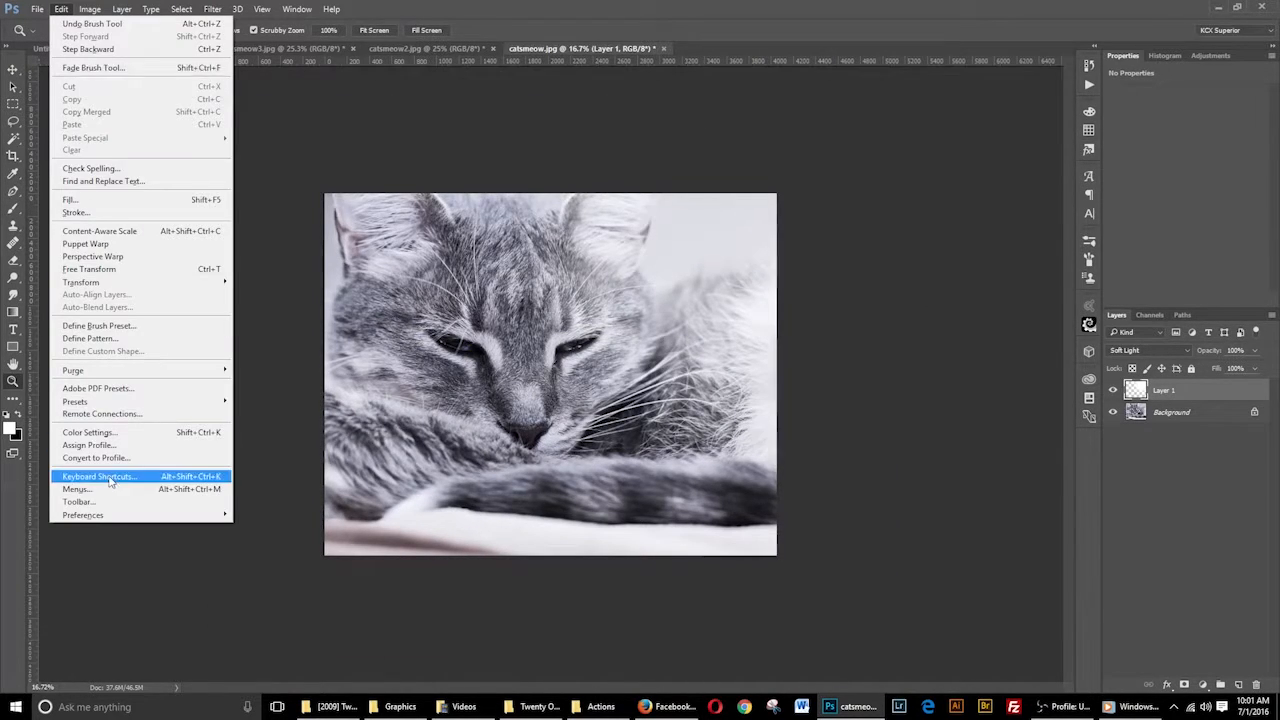
click(113, 476)
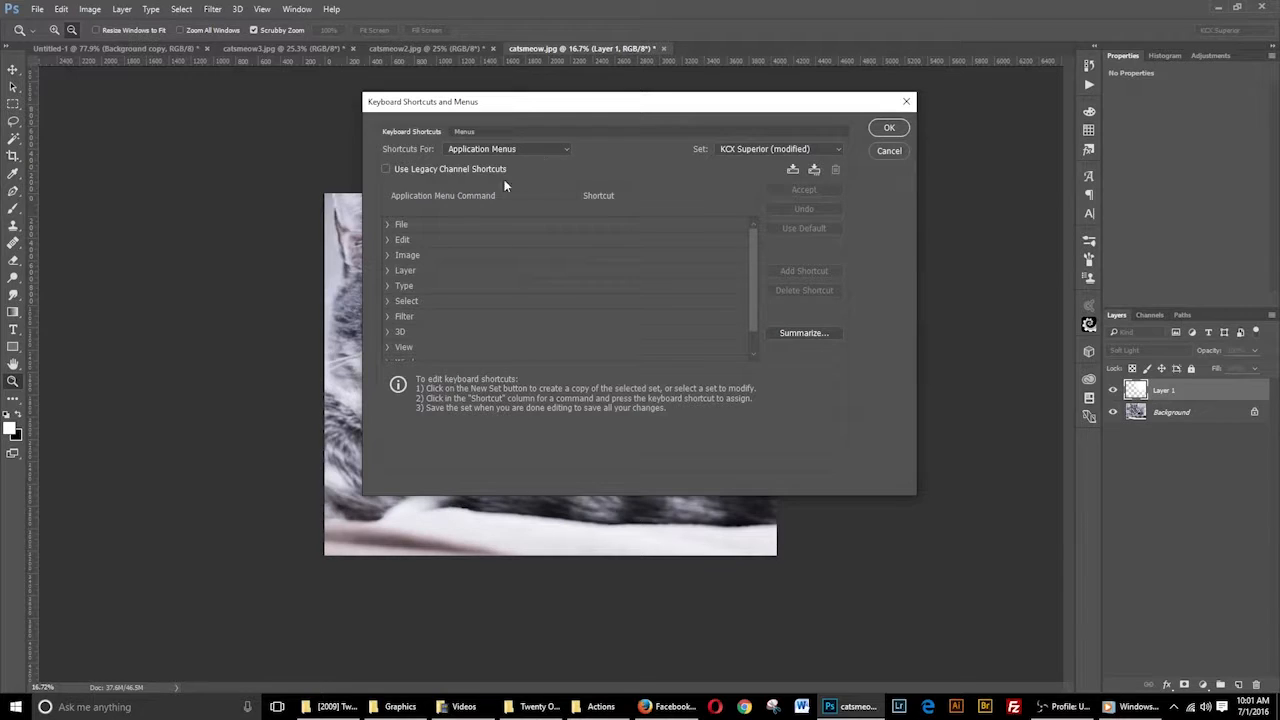
click(389, 241)
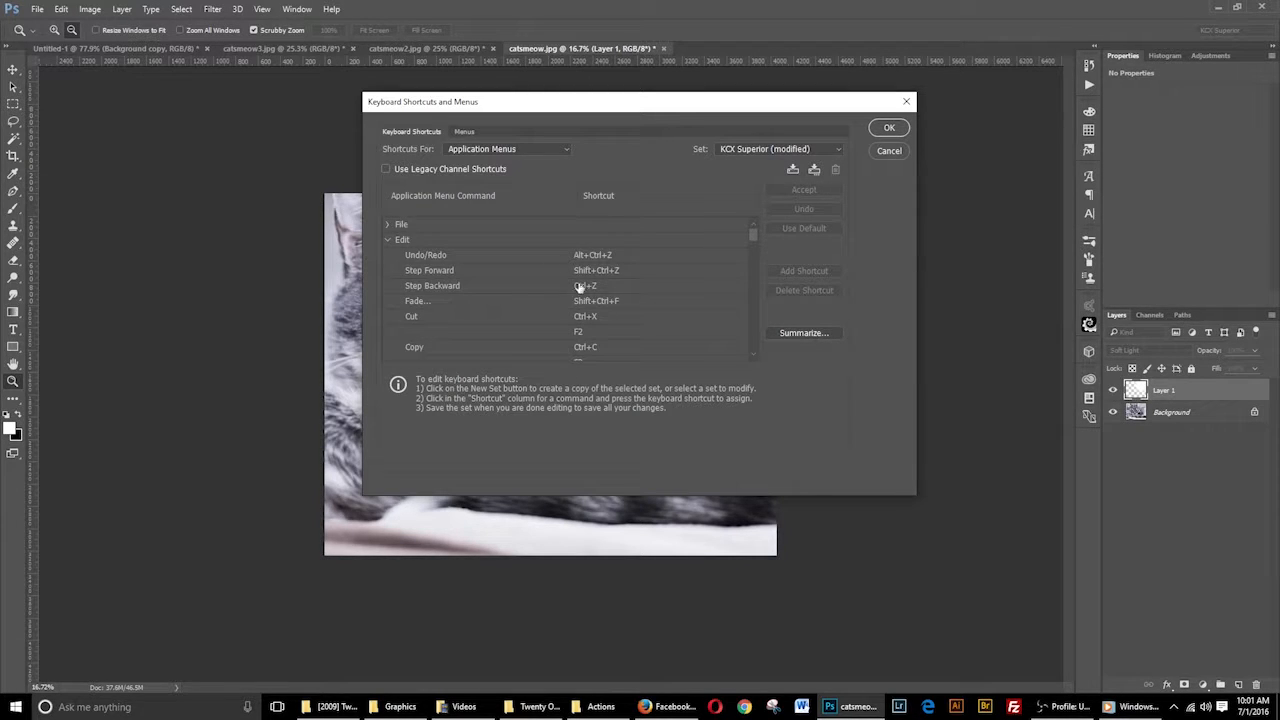
scroll(540, 288, down, 1)
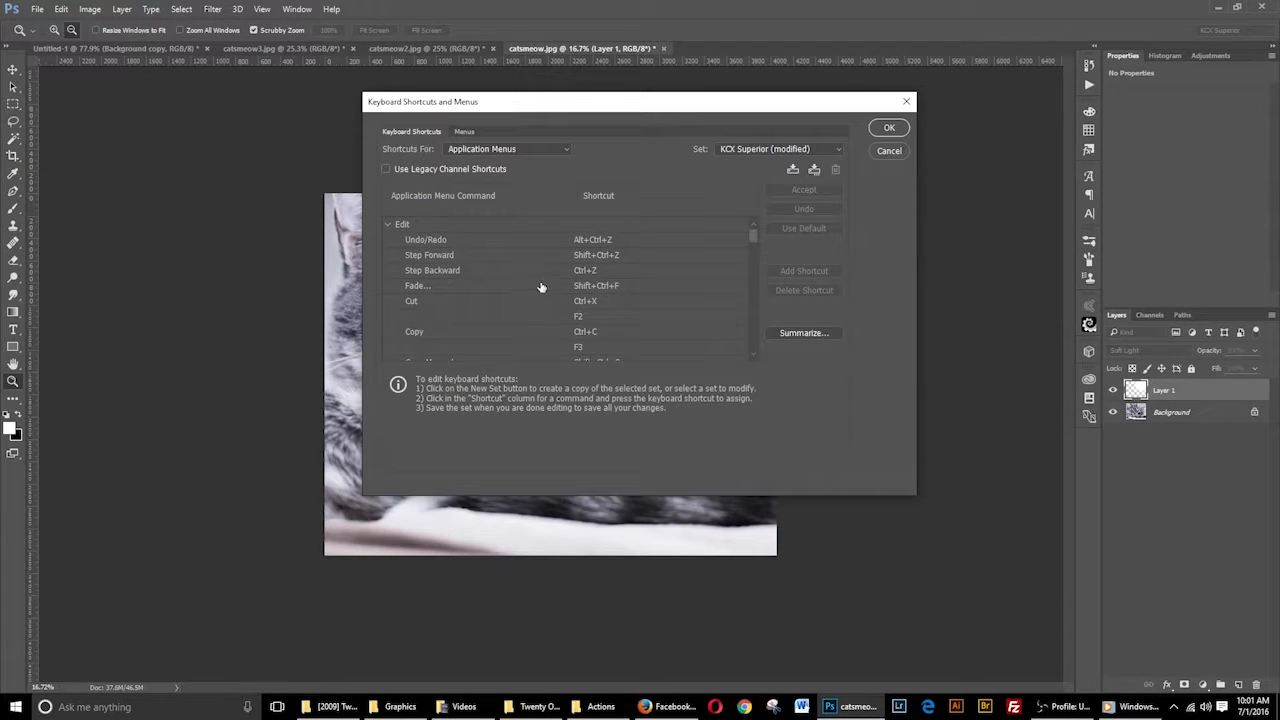
click(448, 243)
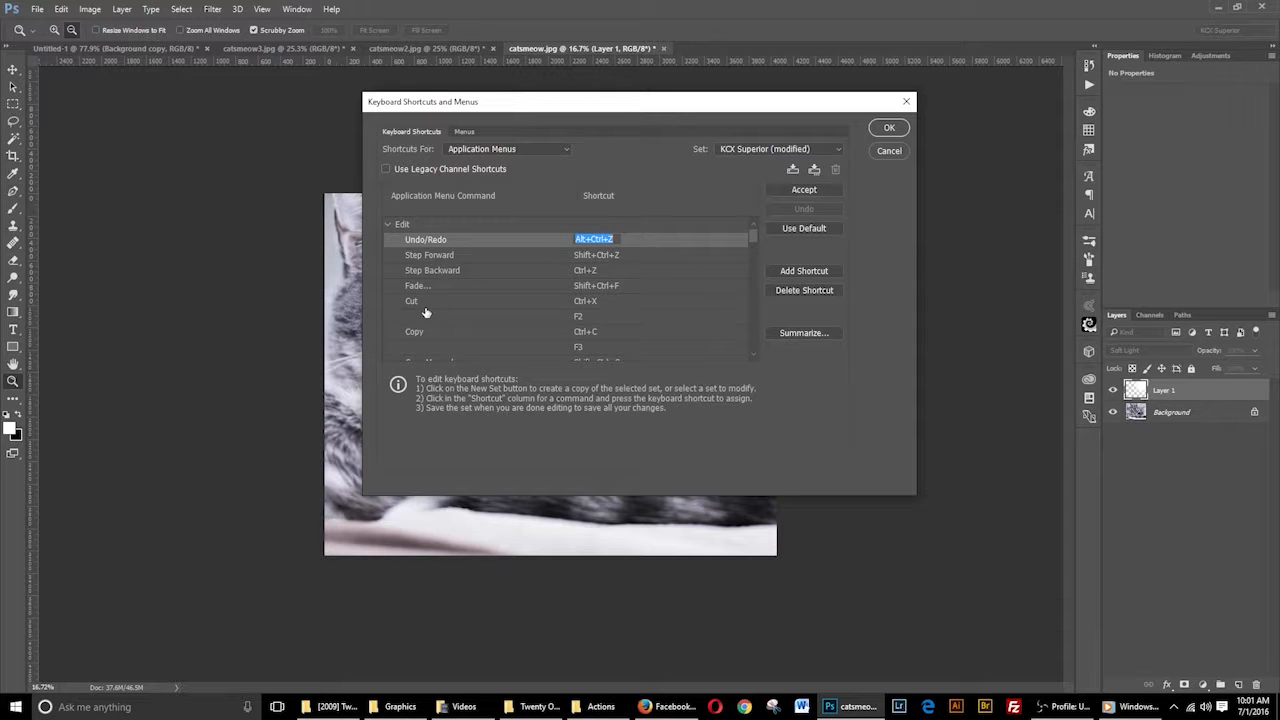
click(489, 273)
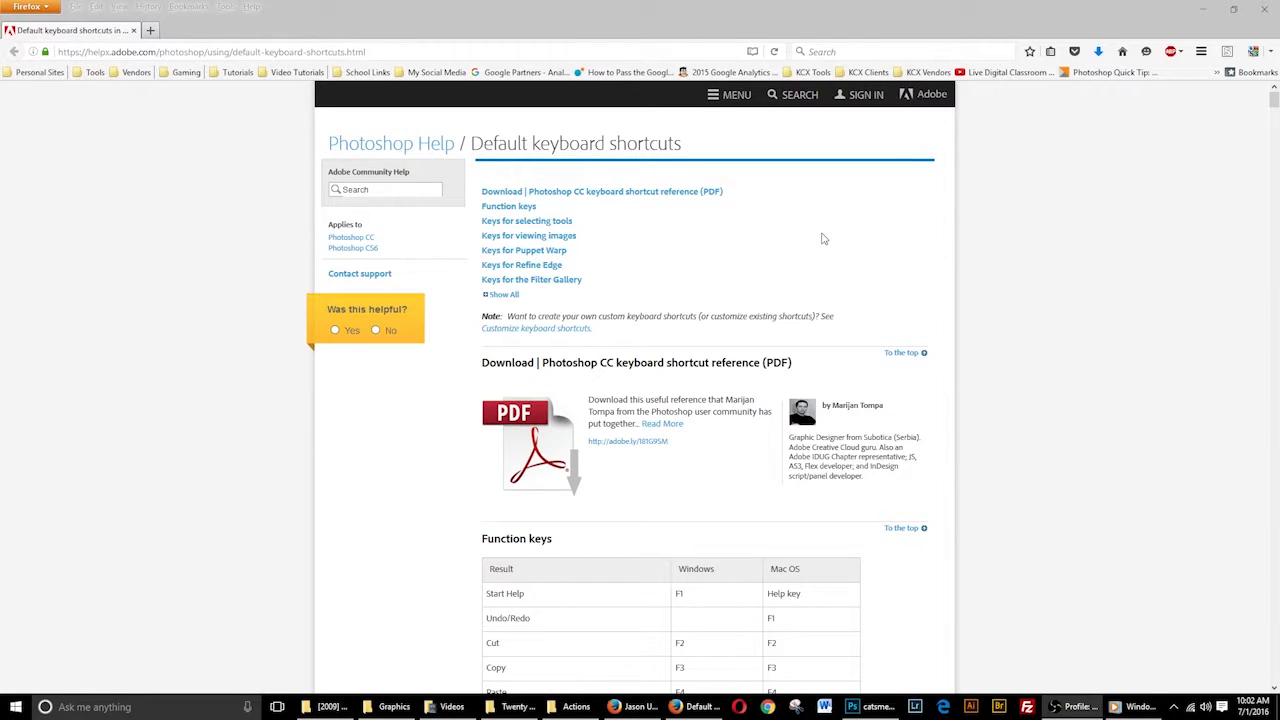
Step: Switch to Firefox and review Adobe's Default keyboard shortcuts page, covering its function keys, tool-selection keys and web address
scroll(739, 276, down, 5)
scroll(735, 284, down, 3)
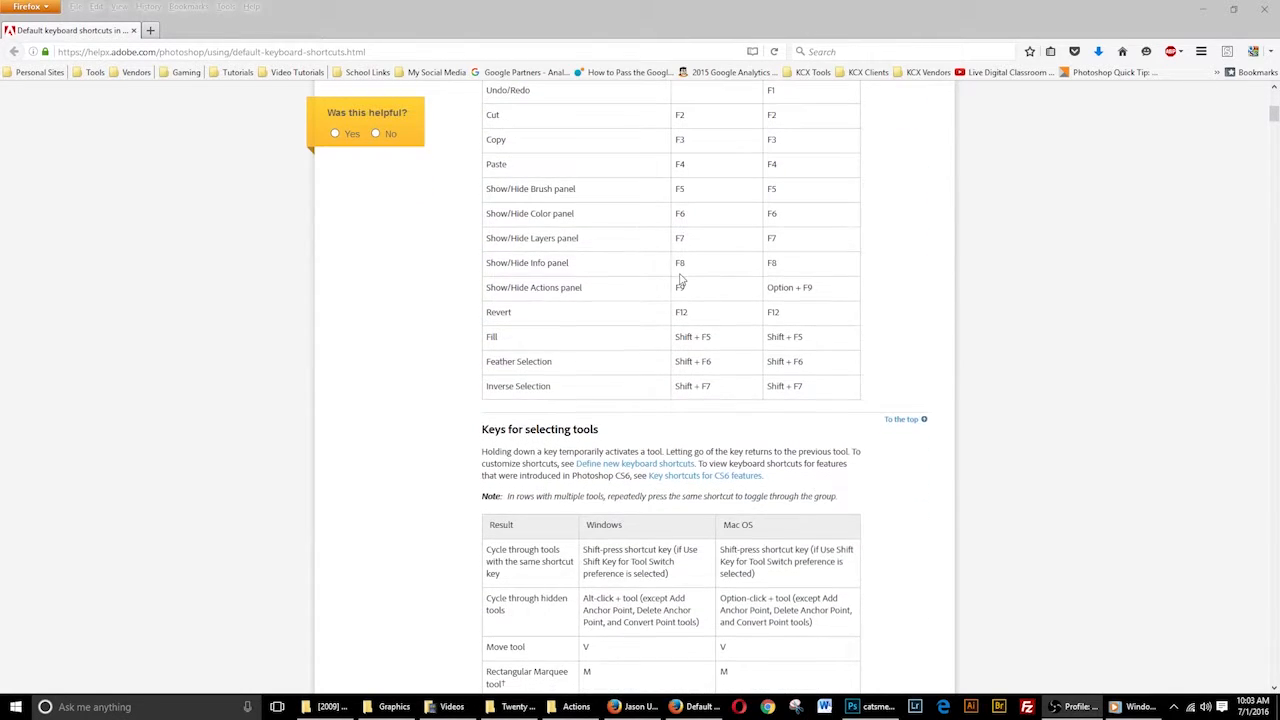
scroll(560, 250, down, 7)
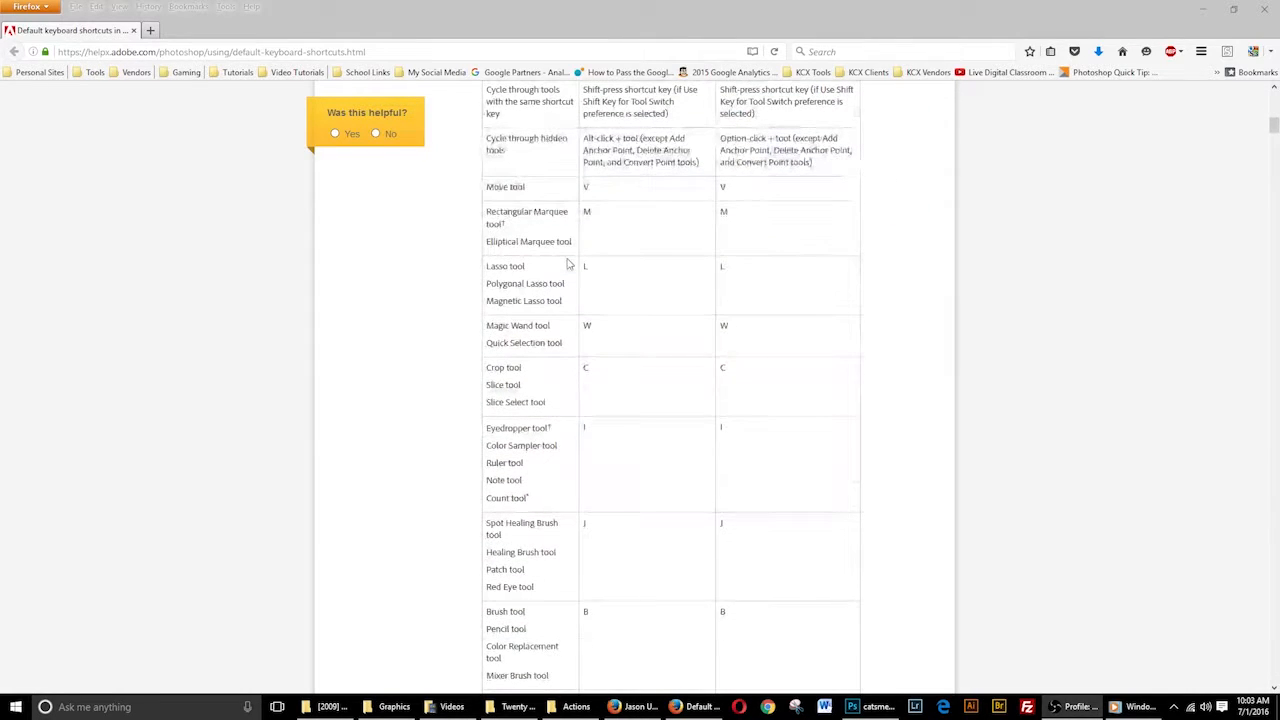
scroll(568, 266, down, 7)
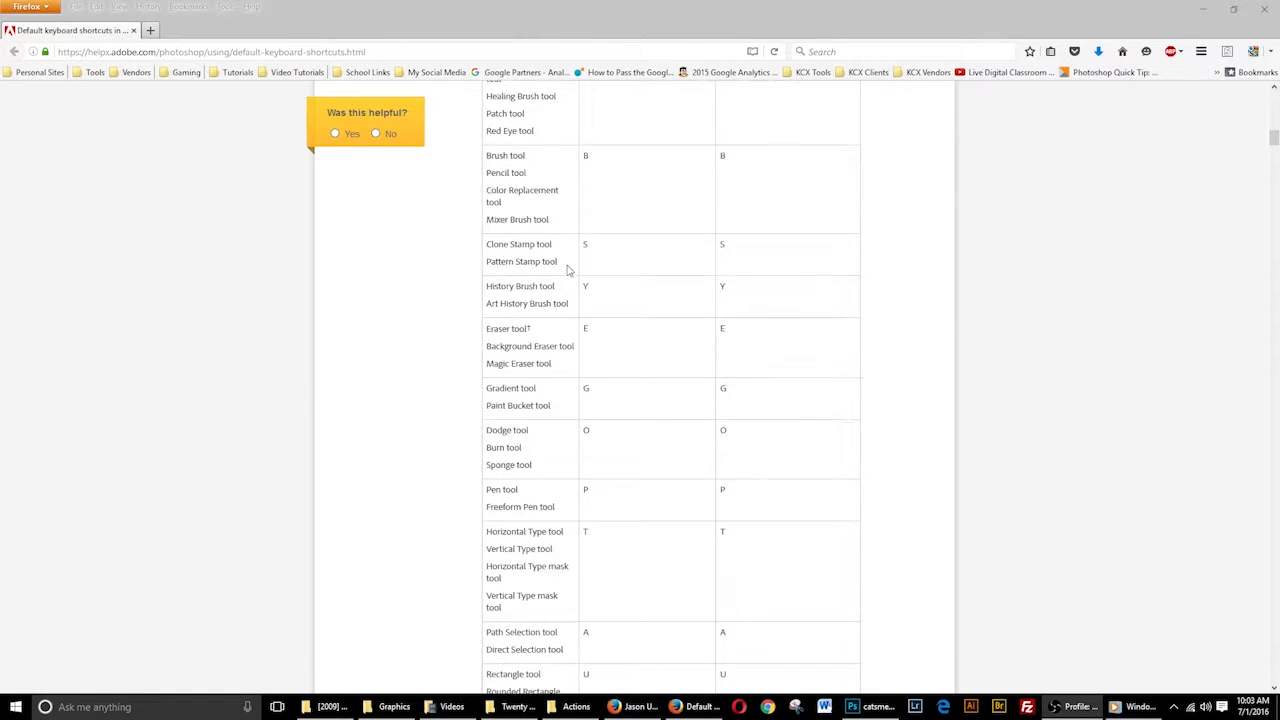
scroll(567, 270, up, 8)
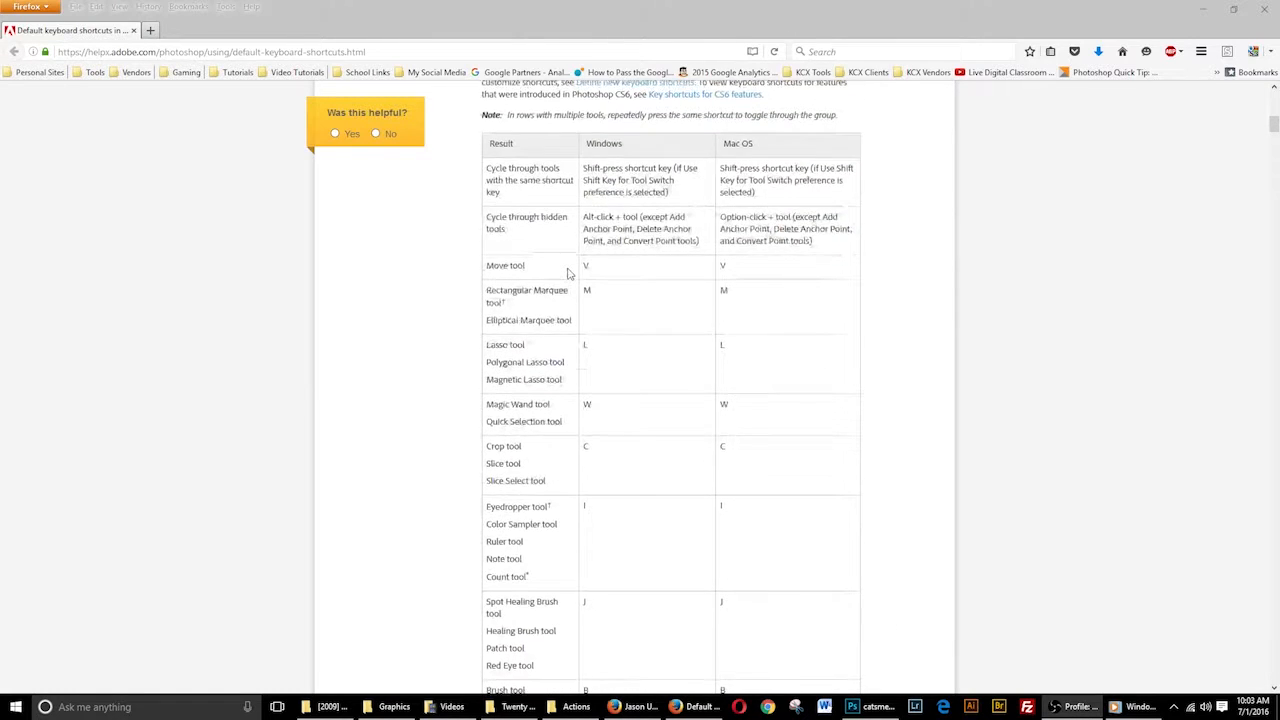
scroll(568, 272, up, 8)
scroll(567, 272, up, 6)
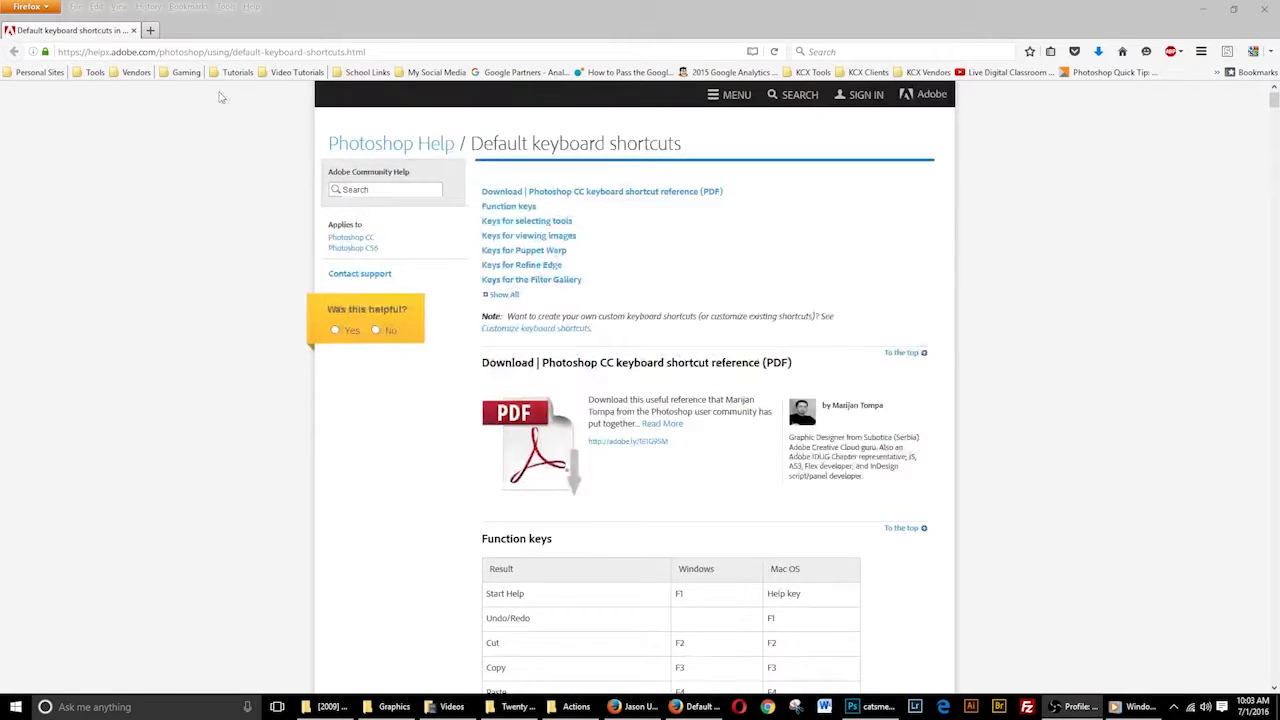
click(173, 52)
double_click(173, 52)
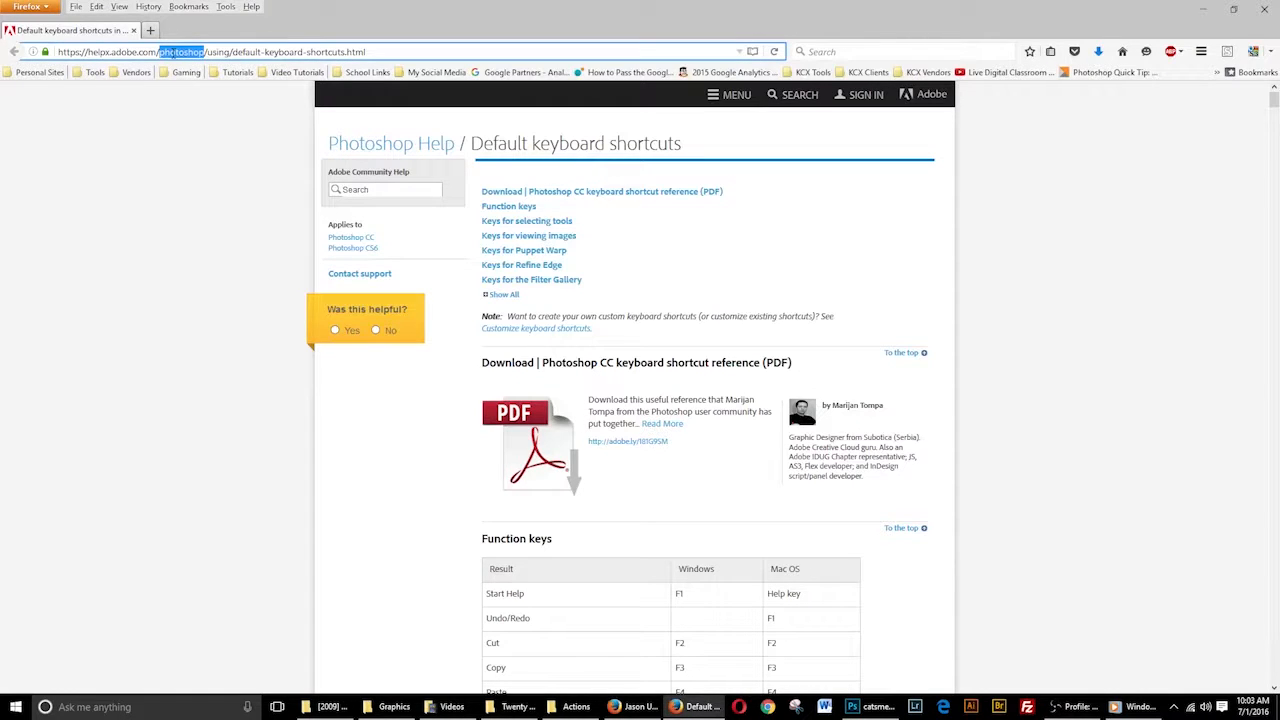
click(173, 52)
double_click(173, 52)
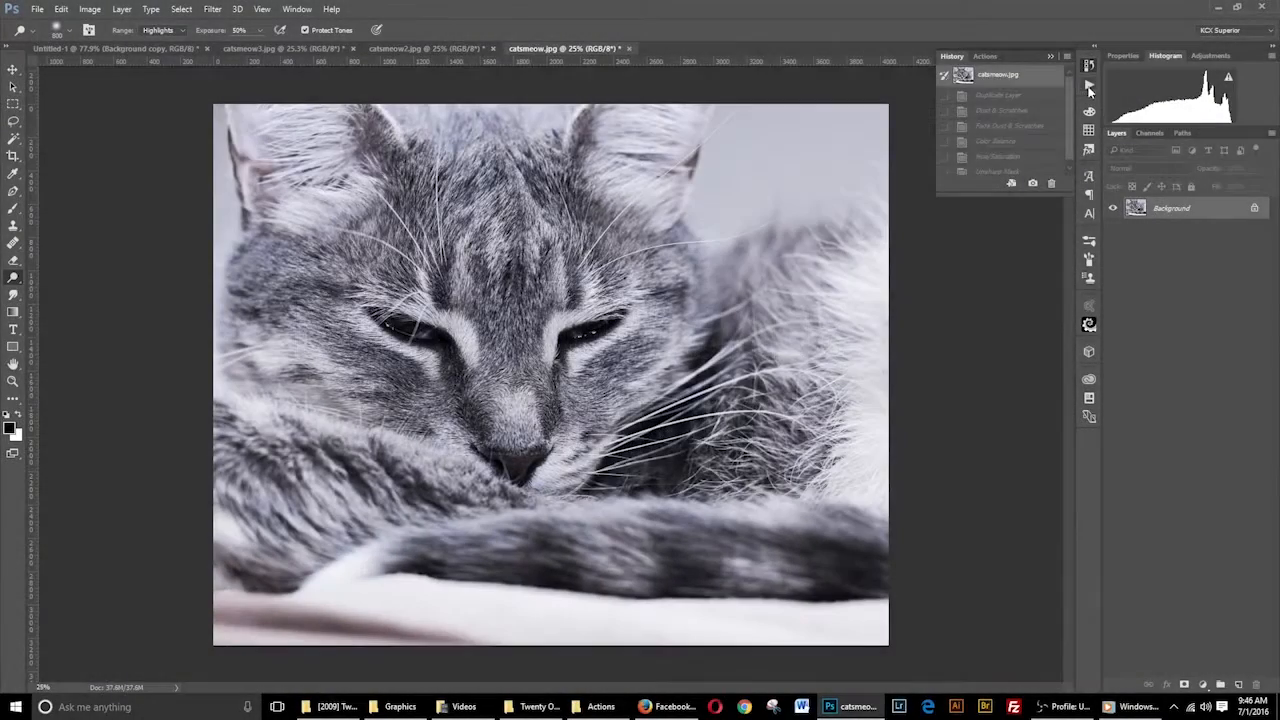
Step: Run the grayscale Sepia Toning action on catsmeow.jpg, accepting Snapshot 1 of the full document and the Background copy layer
scroll(1035, 133, down, 1)
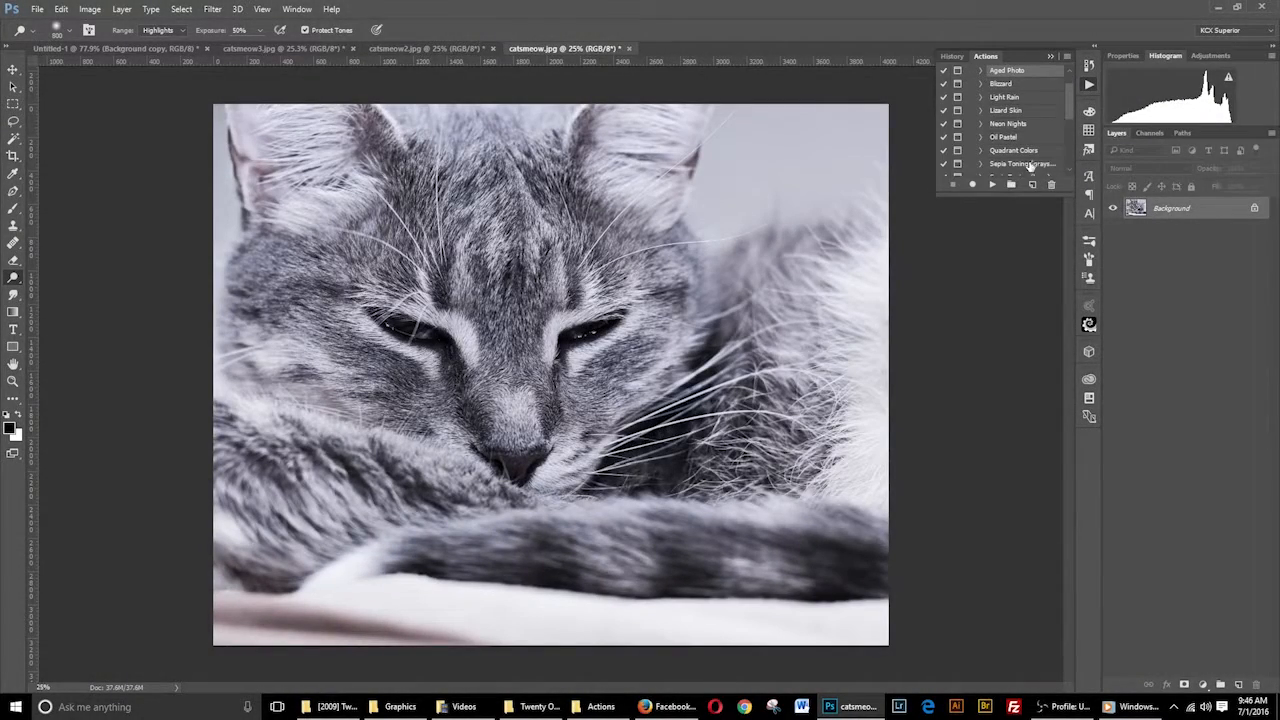
click(1010, 124)
scroll(1016, 135, down, 1)
click(1012, 151)
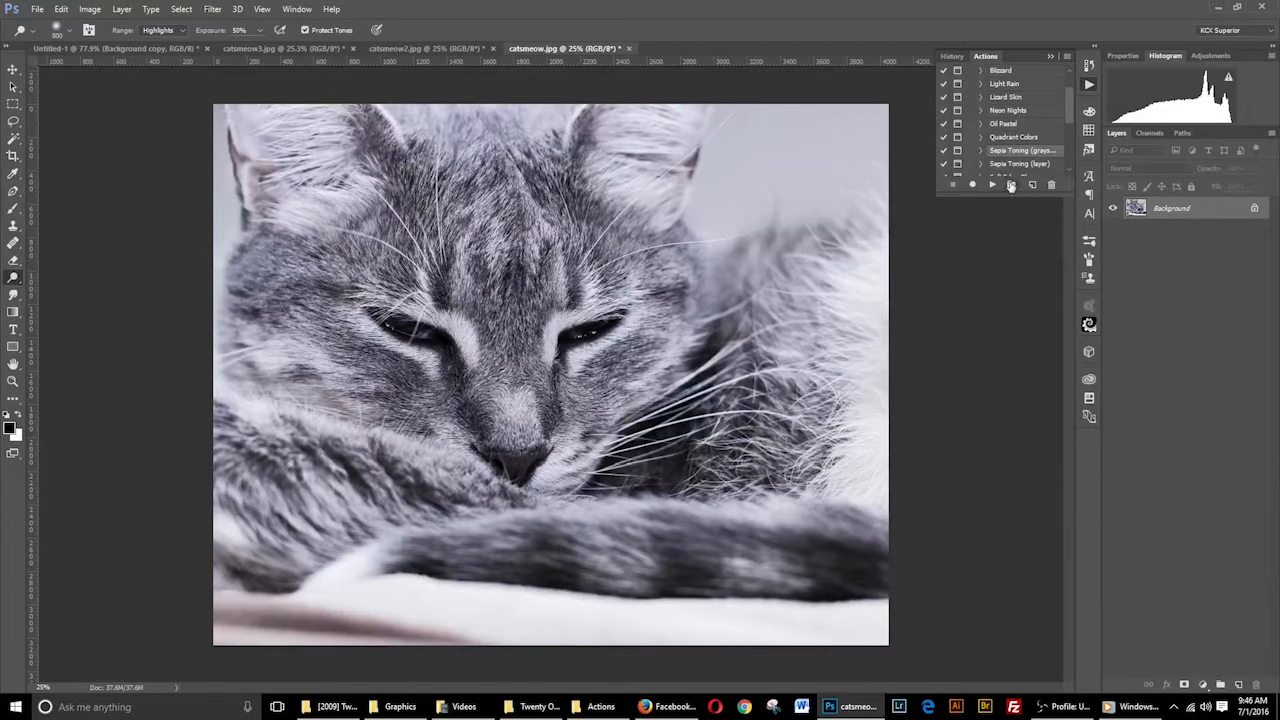
click(993, 185)
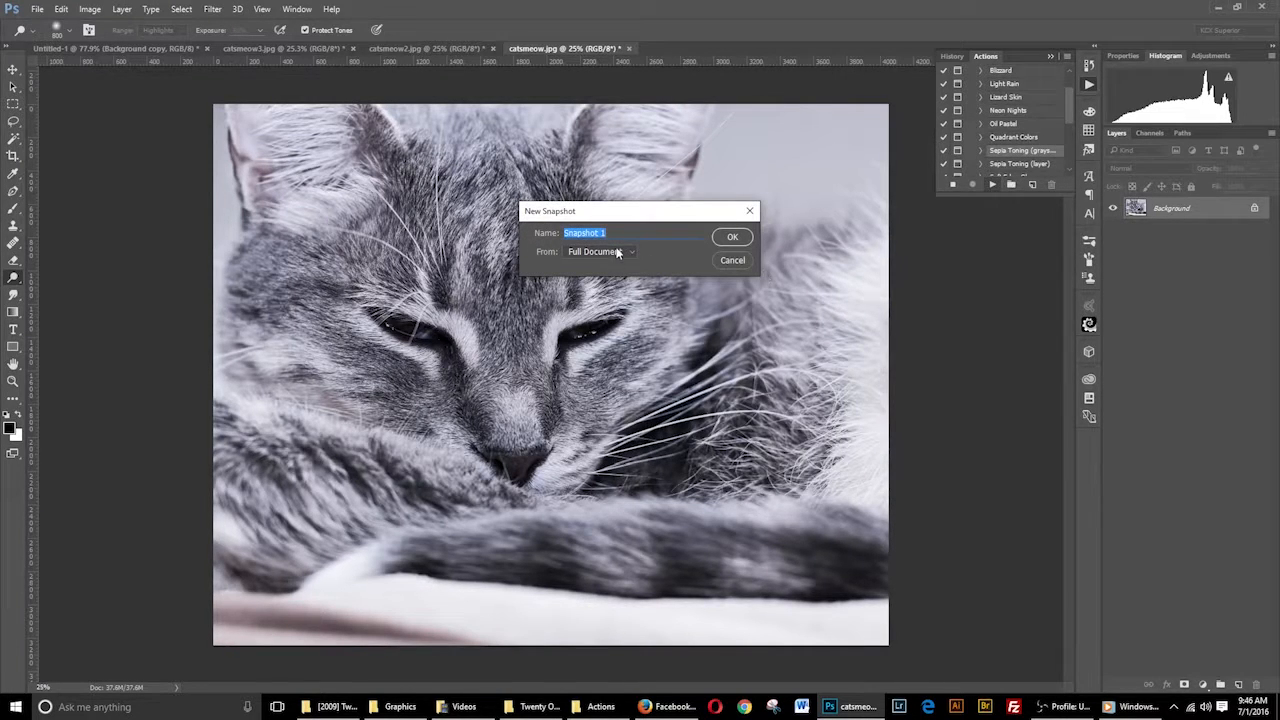
click(723, 238)
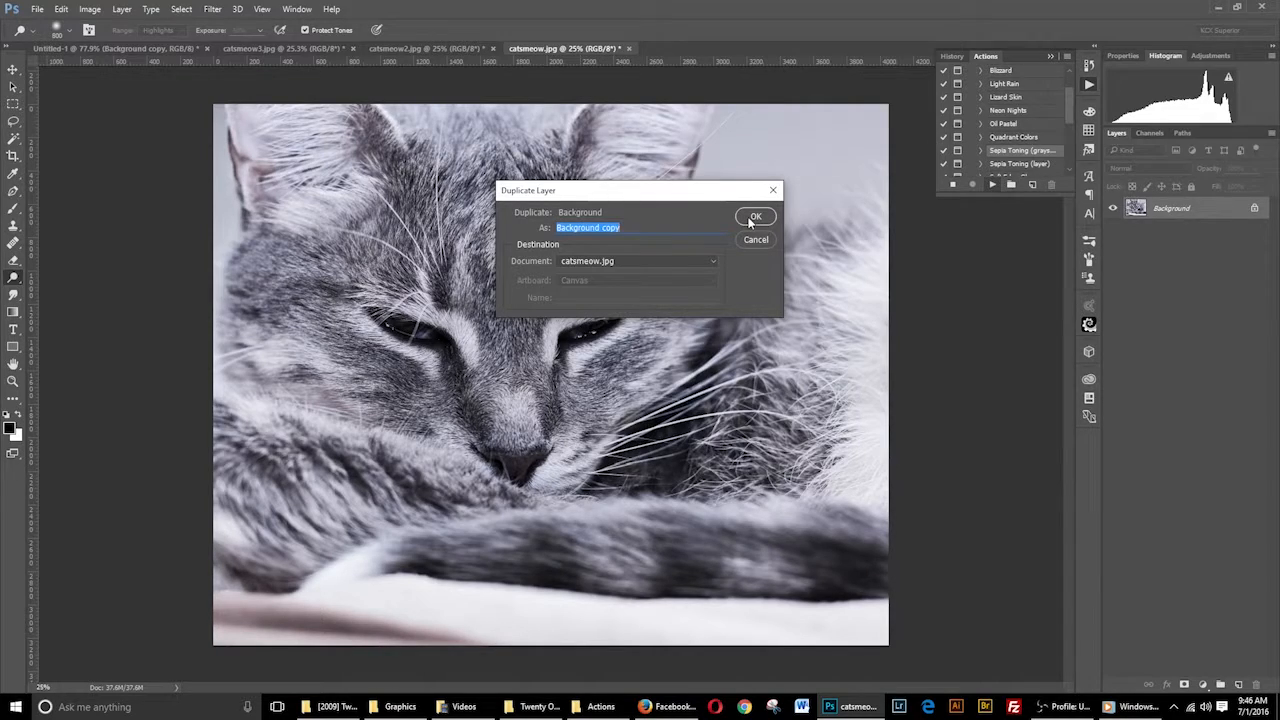
click(752, 221)
drag(621, 244, 629, 301)
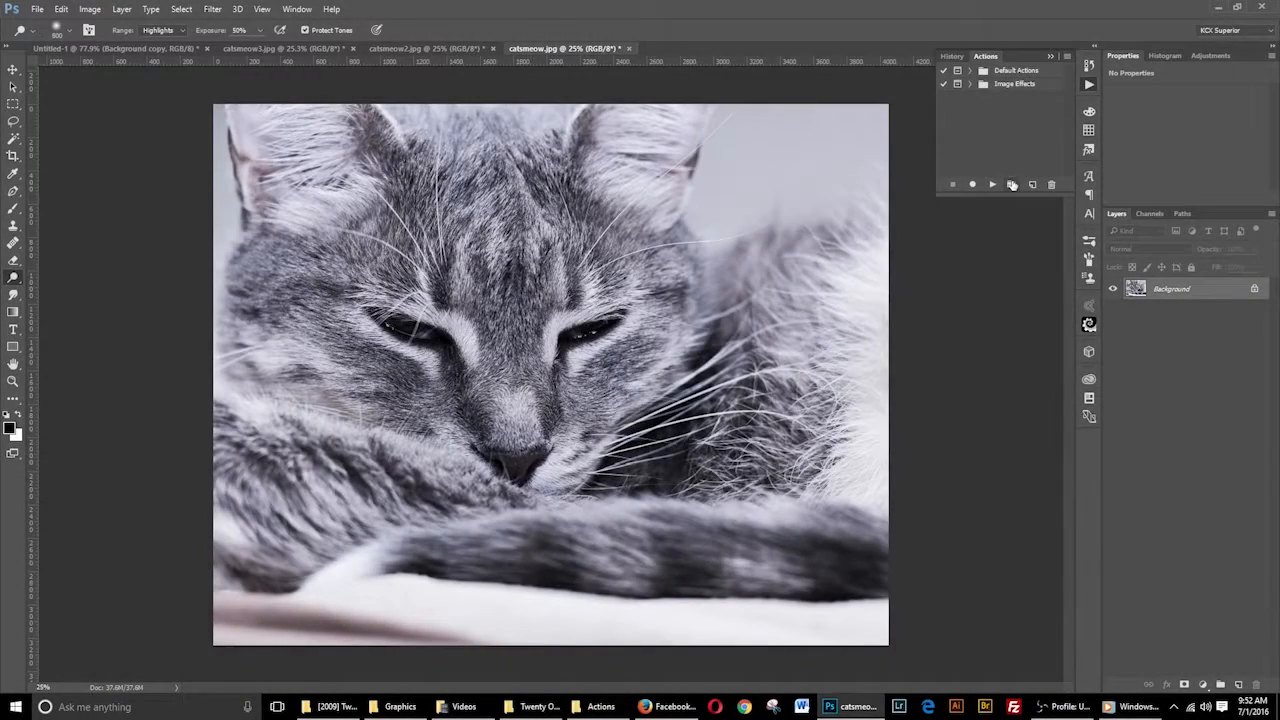
Step: Create a new action set named with the author's first name followed by "Set"
click(1011, 185)
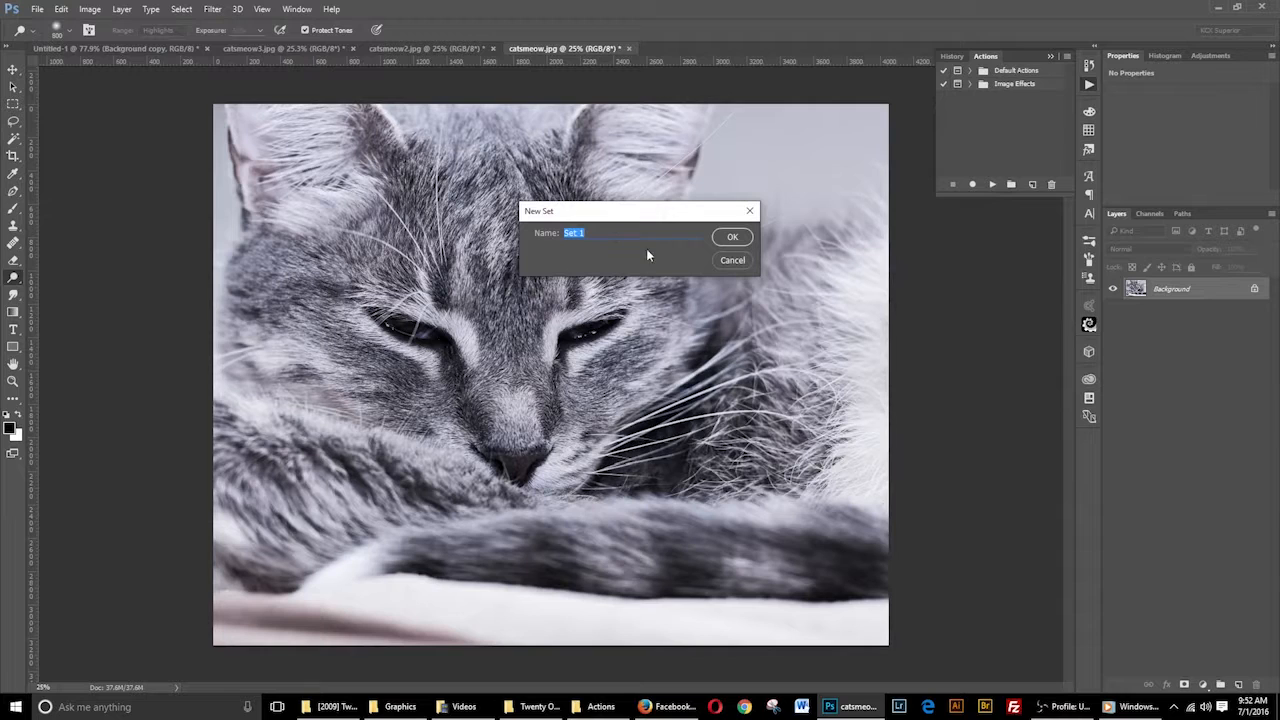
text(Jasons Set)
key(Return)
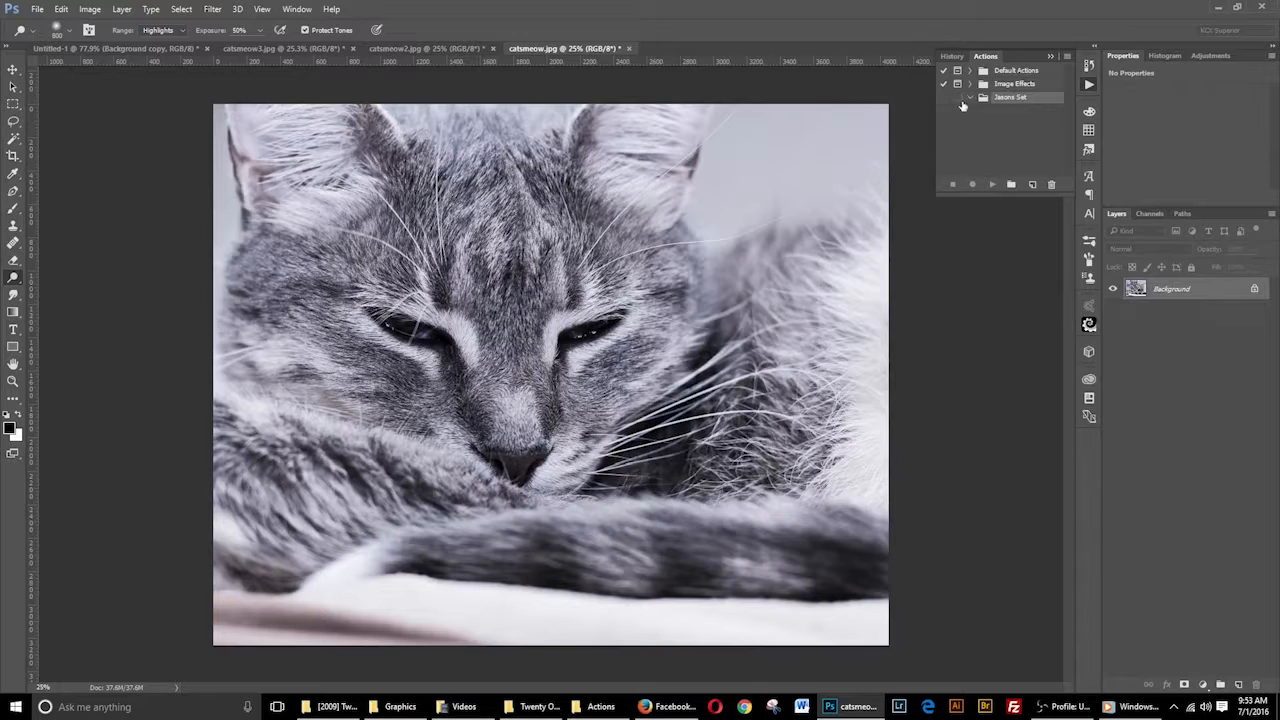
Step: Start recording a new action named Slight S Curve in the custom set and add a Curves adjustment layer above Background
click(1066, 58)
click(1095, 80)
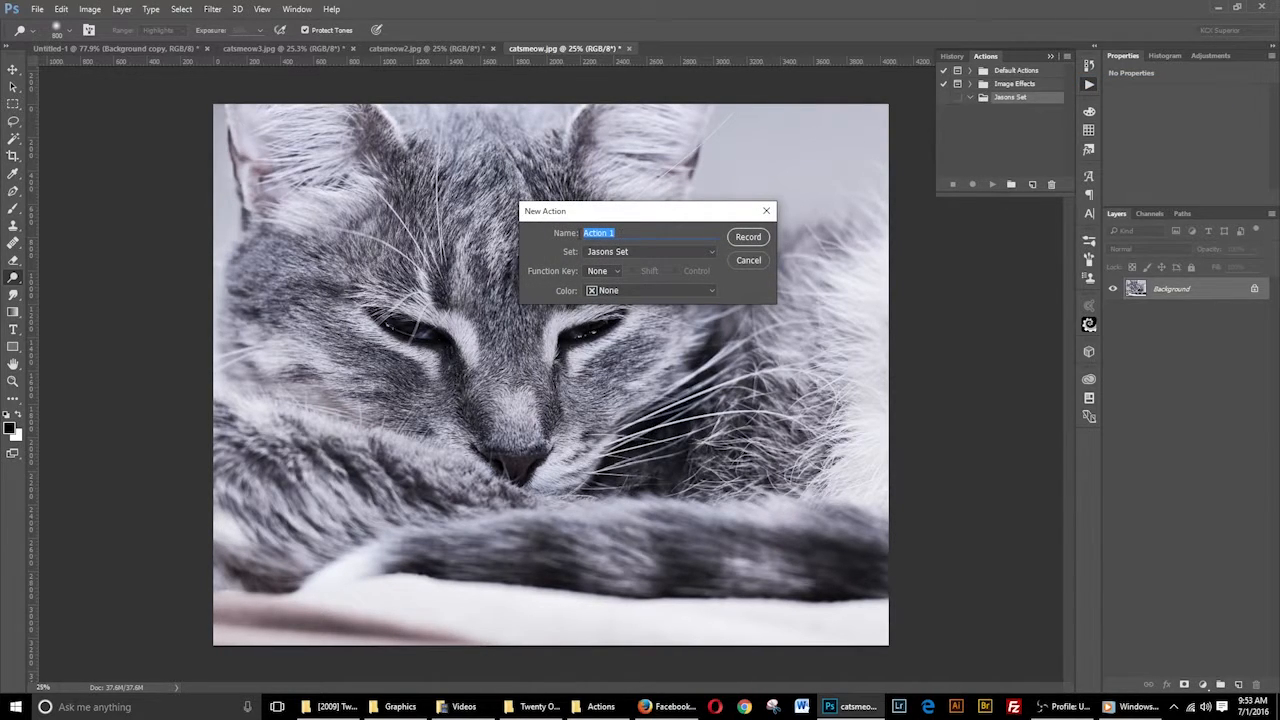
text(Slight S Curve)
click(740, 241)
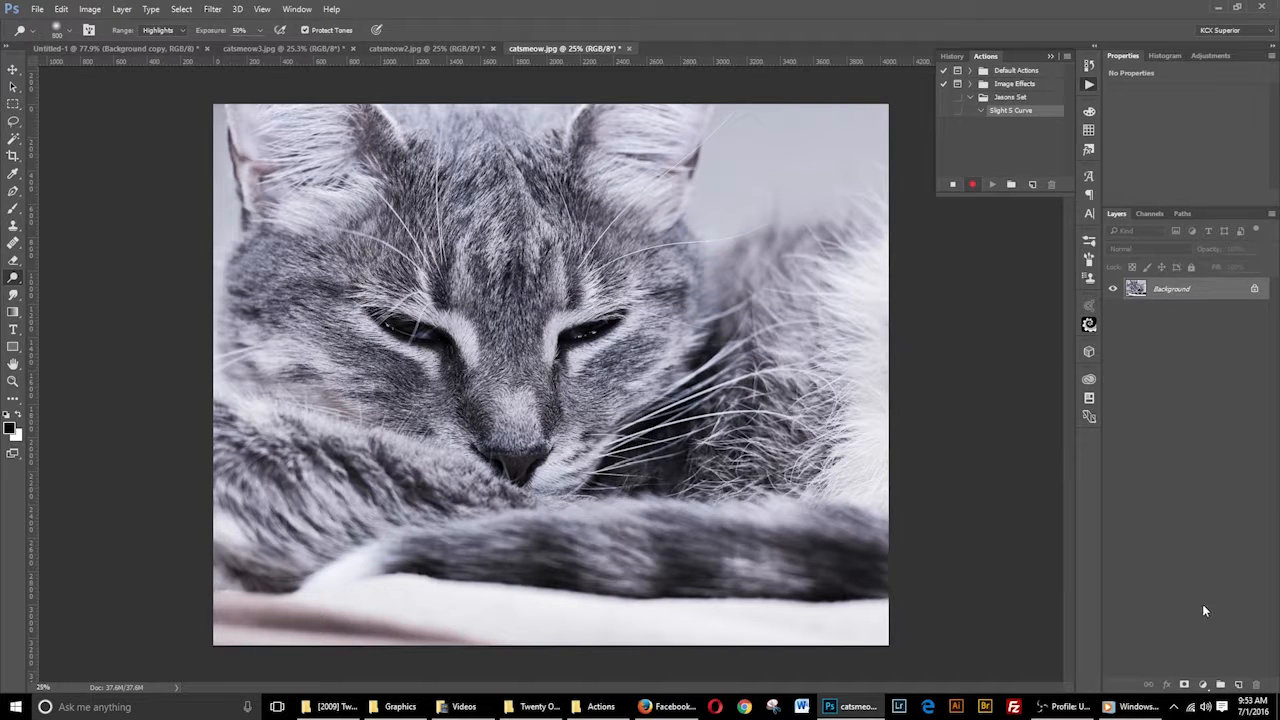
click(1203, 684)
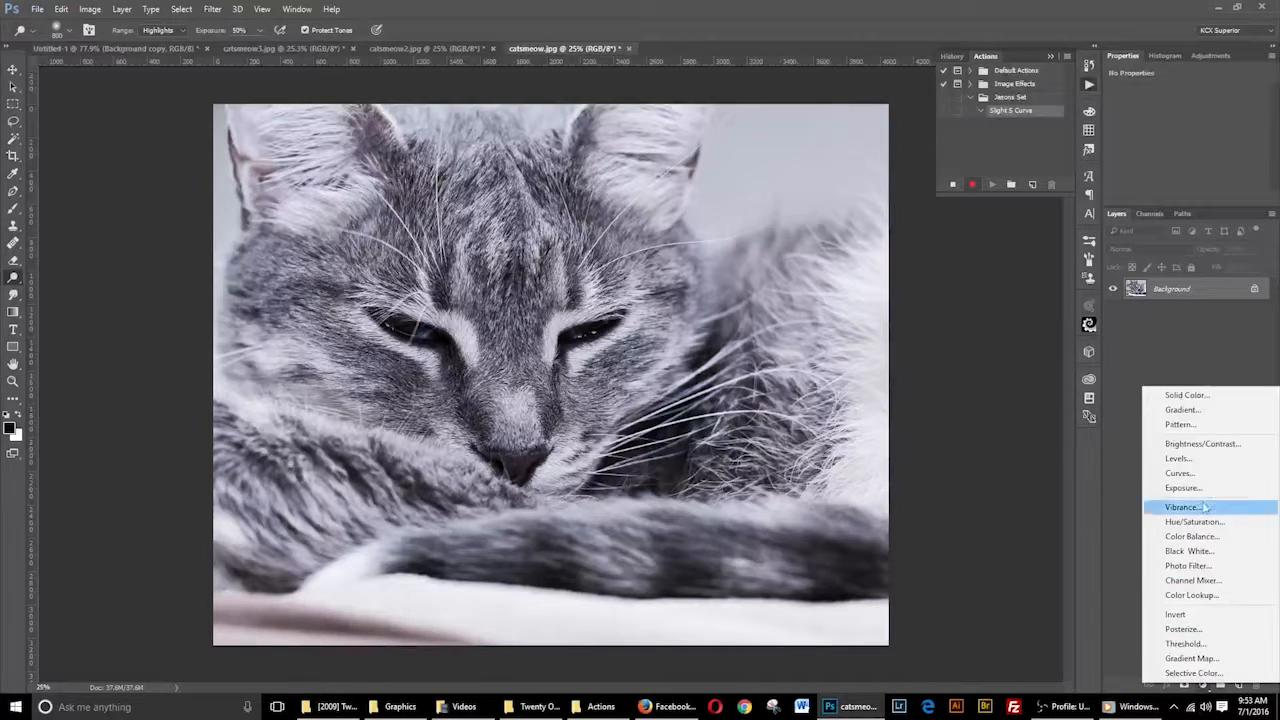
click(1185, 476)
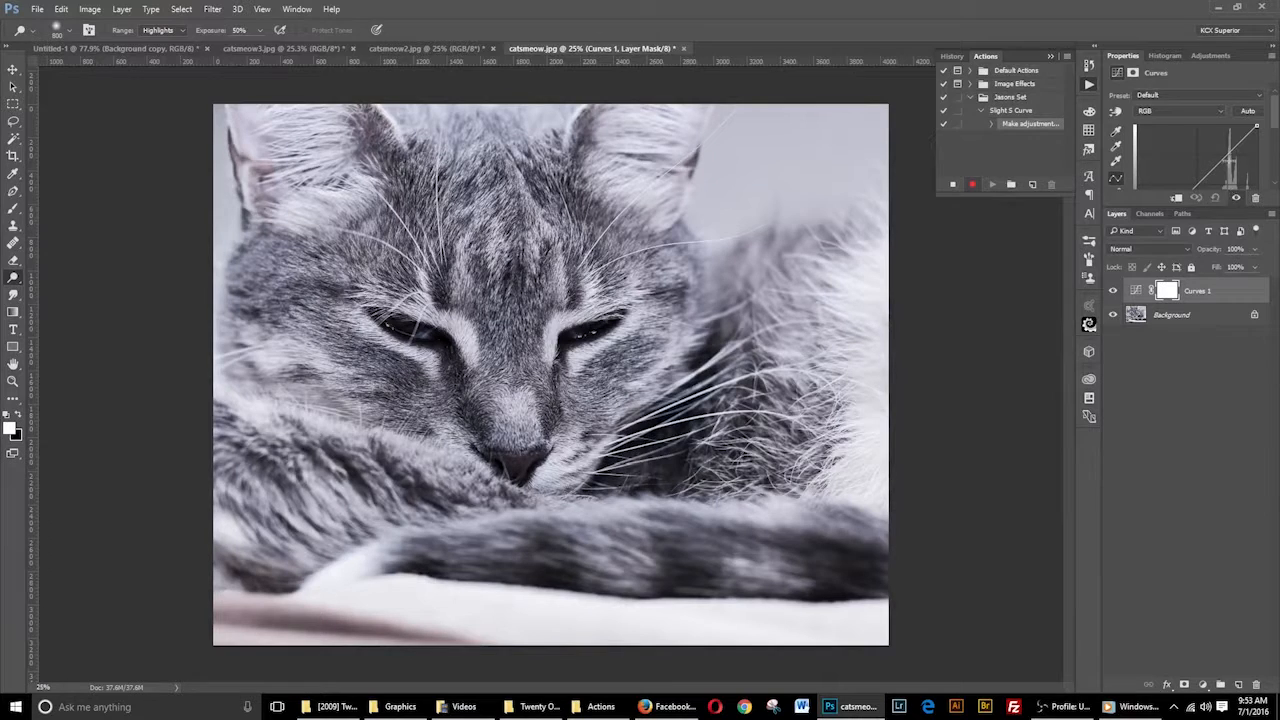
Step: Shape the Curves adjustment into a slight S with one shadow point and one highlight point, and stop recording the action
scroll(1229, 163, down, 2)
click(1227, 125)
drag(1227, 125, 1187, 172)
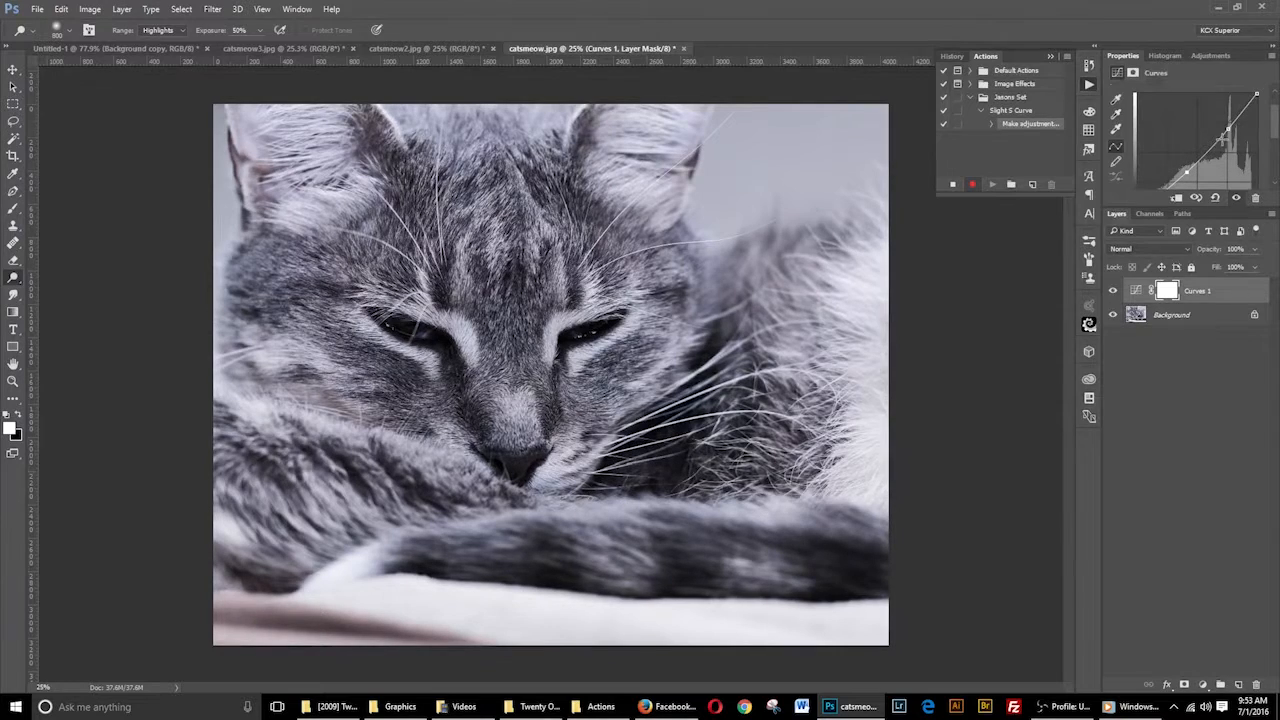
drag(1227, 133, 1214, 129)
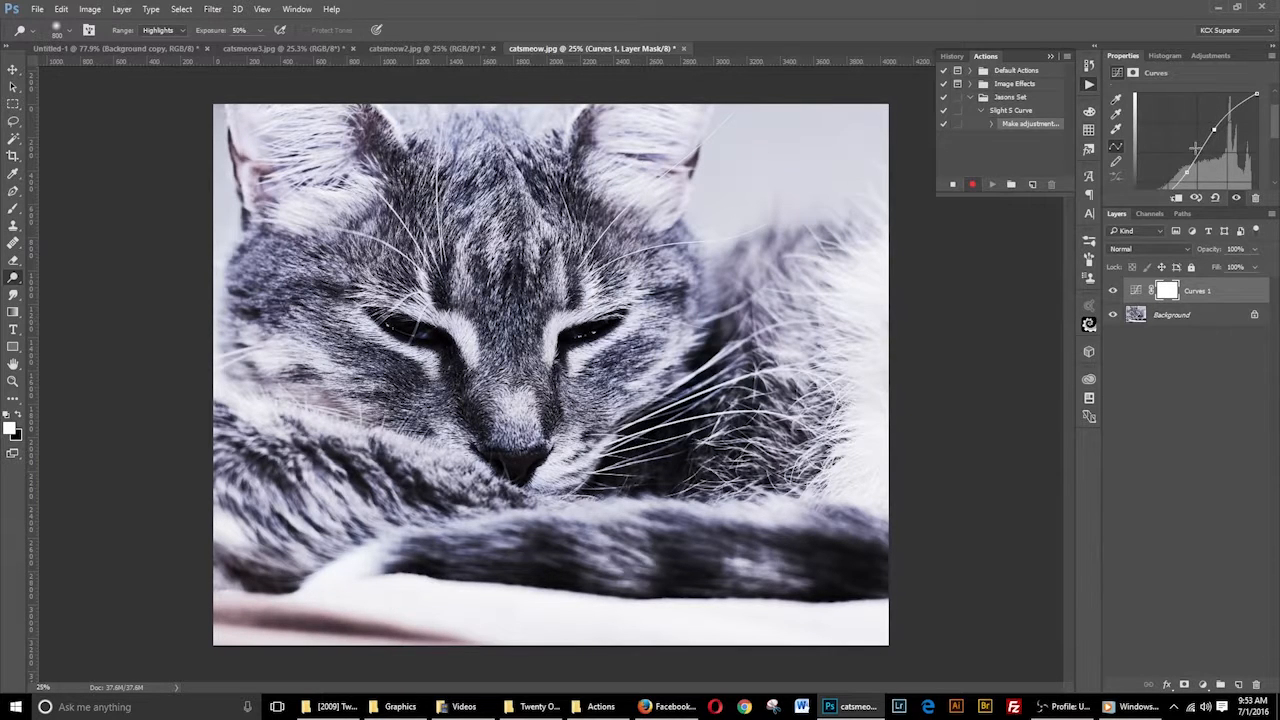
drag(1187, 172, 1181, 172)
drag(1216, 130, 1224, 119)
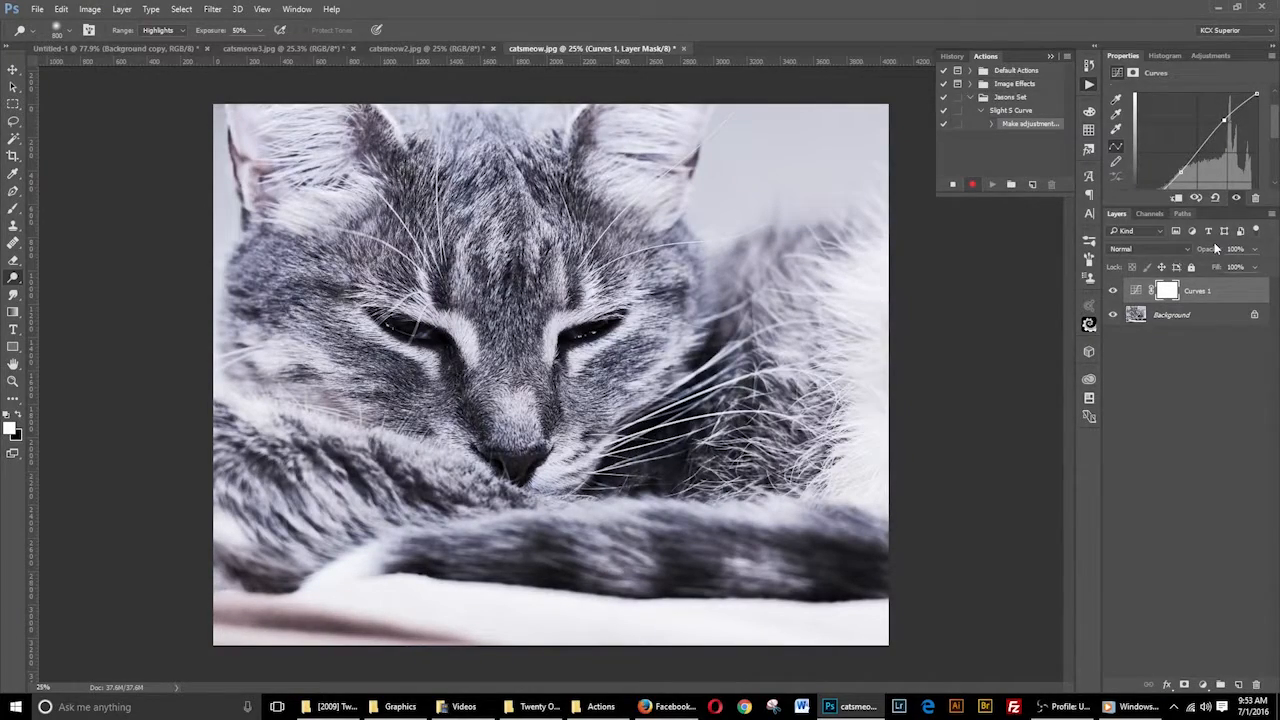
click(951, 186)
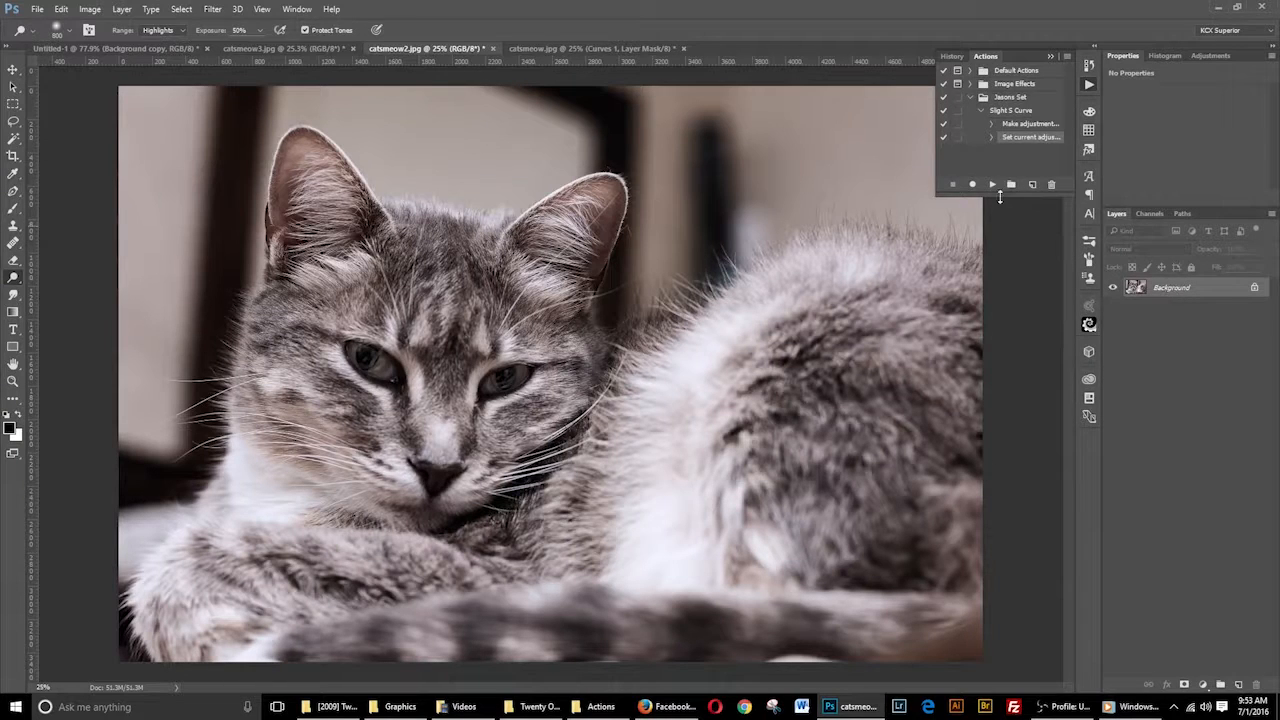
Step: Run the Slight S Curve action on catsmeow2.jpg and enlarge the Properties area to show the whole curve
click(1003, 112)
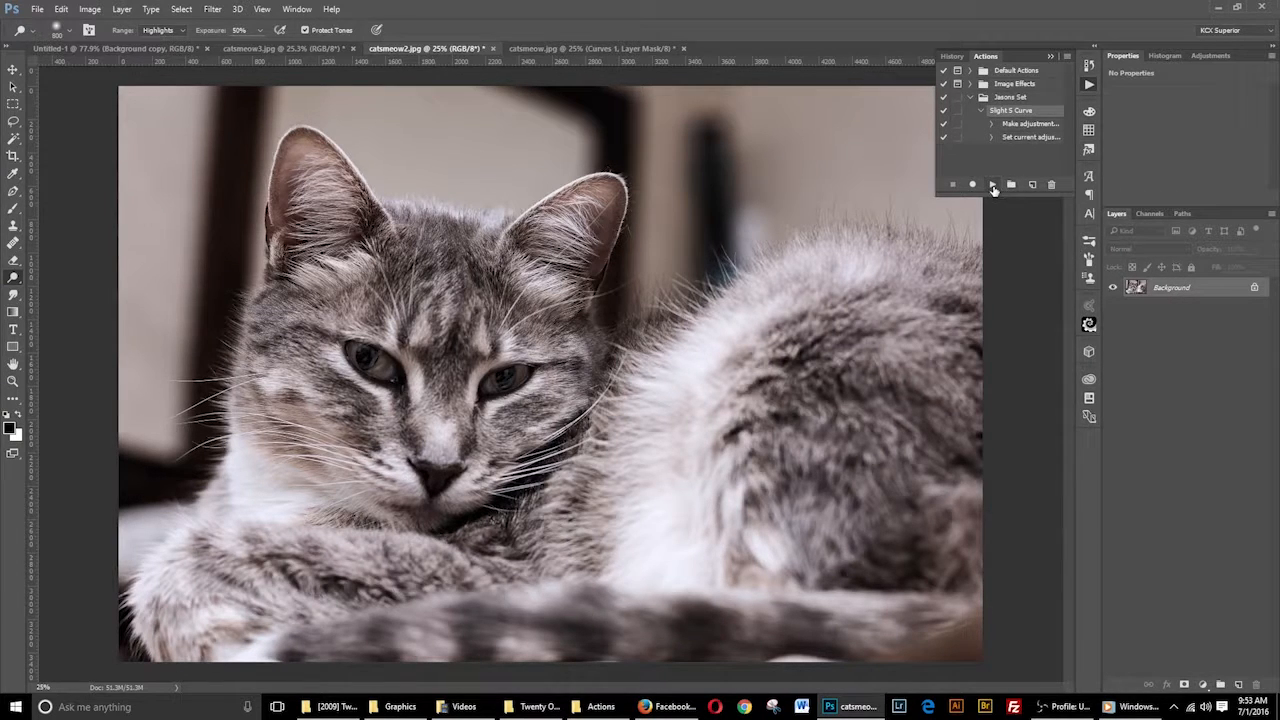
click(993, 186)
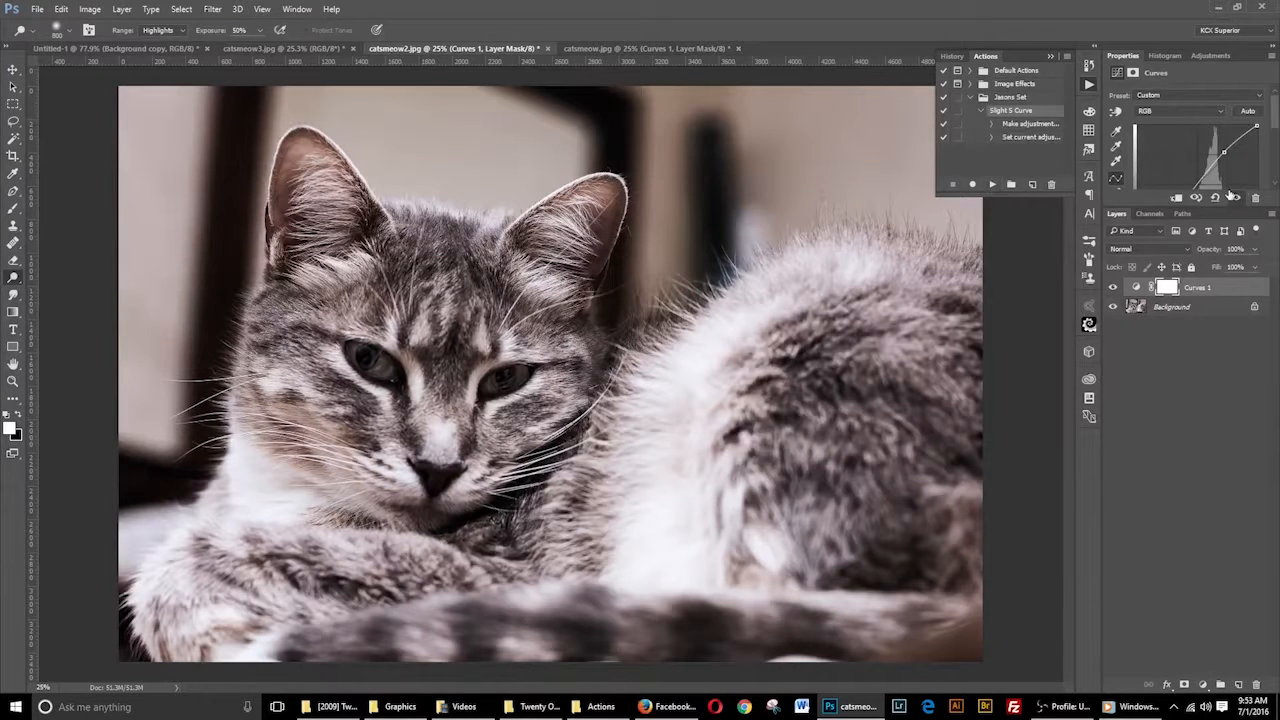
drag(1206, 207, 1199, 310)
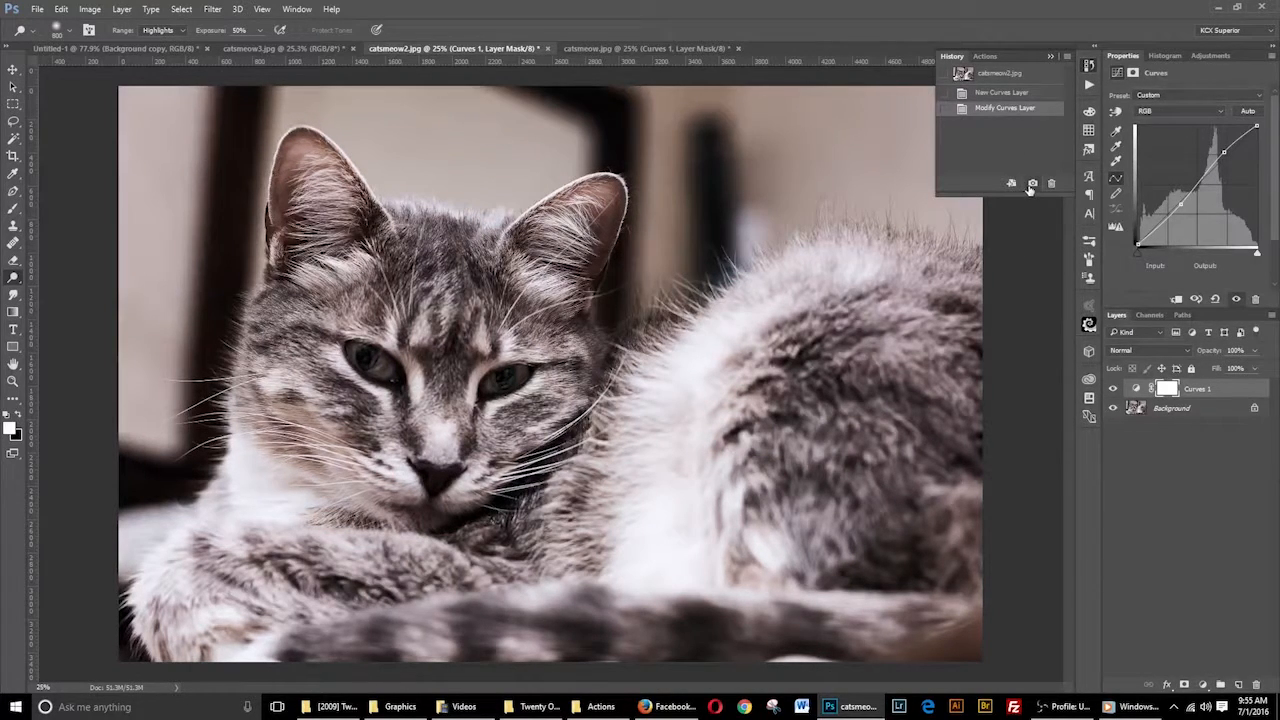
Step: Save a history snapshot named S curve and restore the original catsmeow2.jpg snapshot
click(1032, 184)
double_click(993, 91)
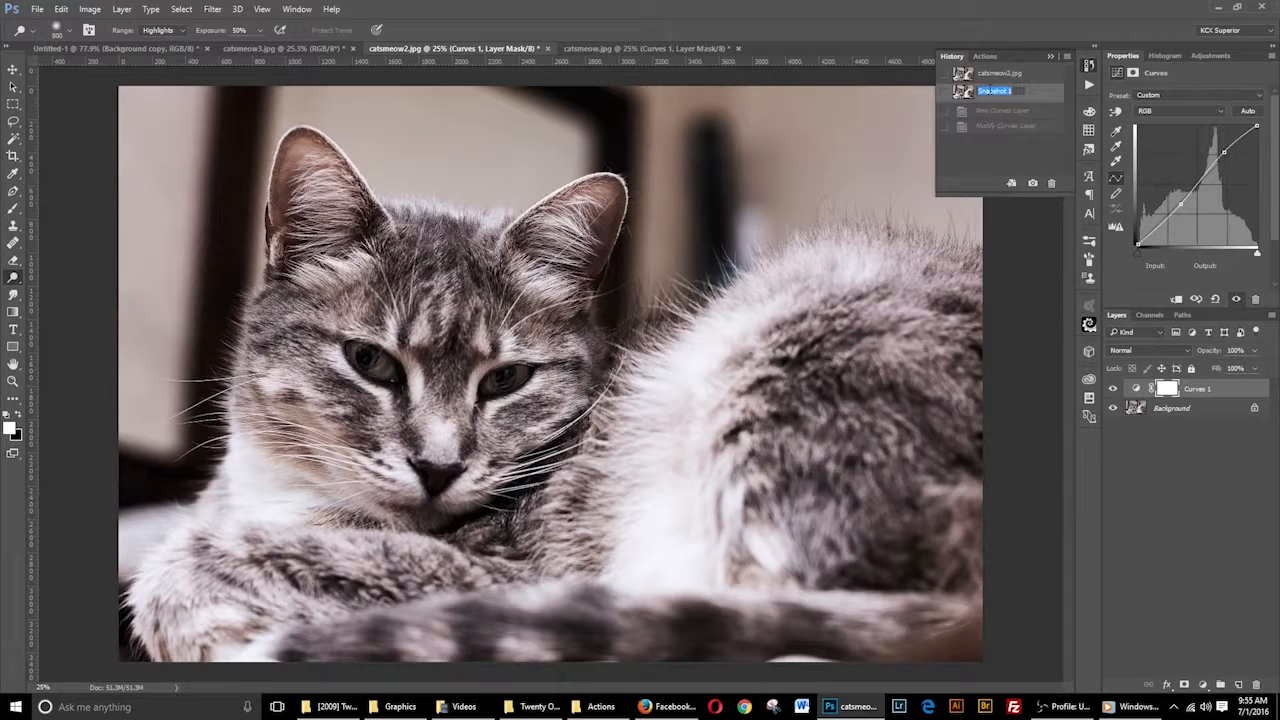
text(S curve)
key(Return)
click(999, 75)
Step: Run the Aged Photo action from Image Effects, accepting the full-document snapshot and Background copy layer, and lower the Fade opacity in Normal mode
click(1089, 86)
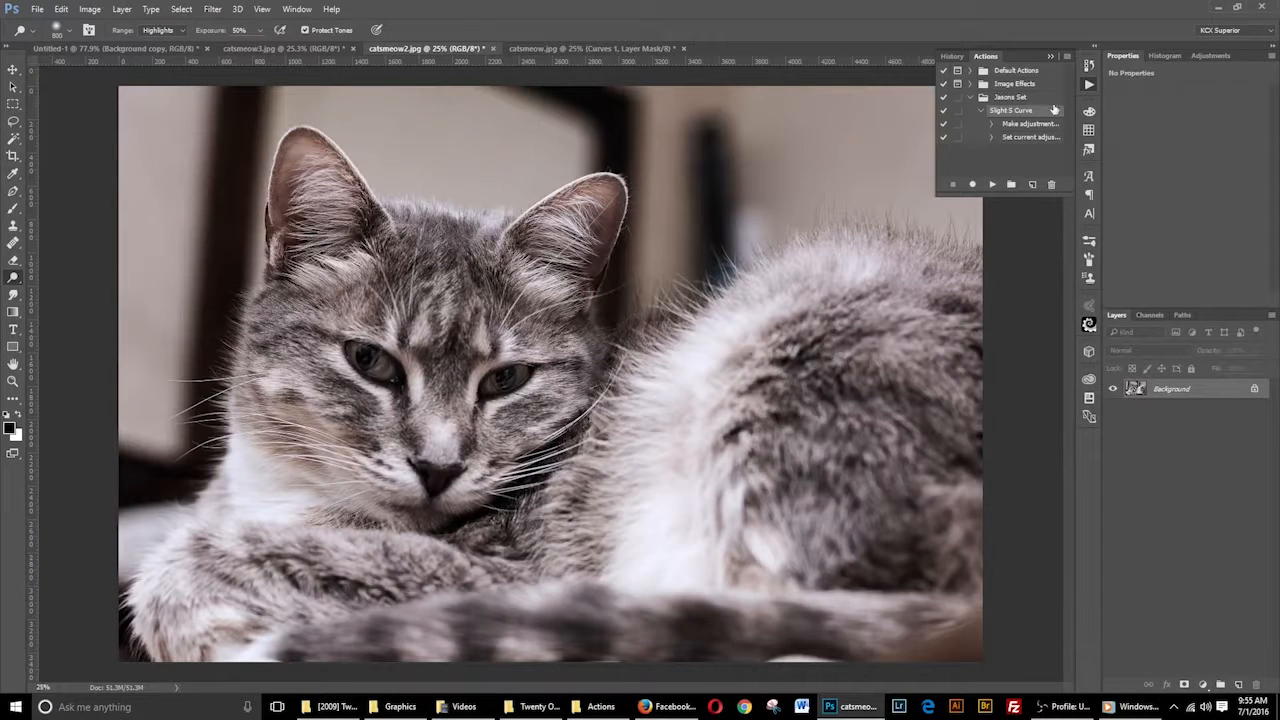
click(971, 84)
click(981, 97)
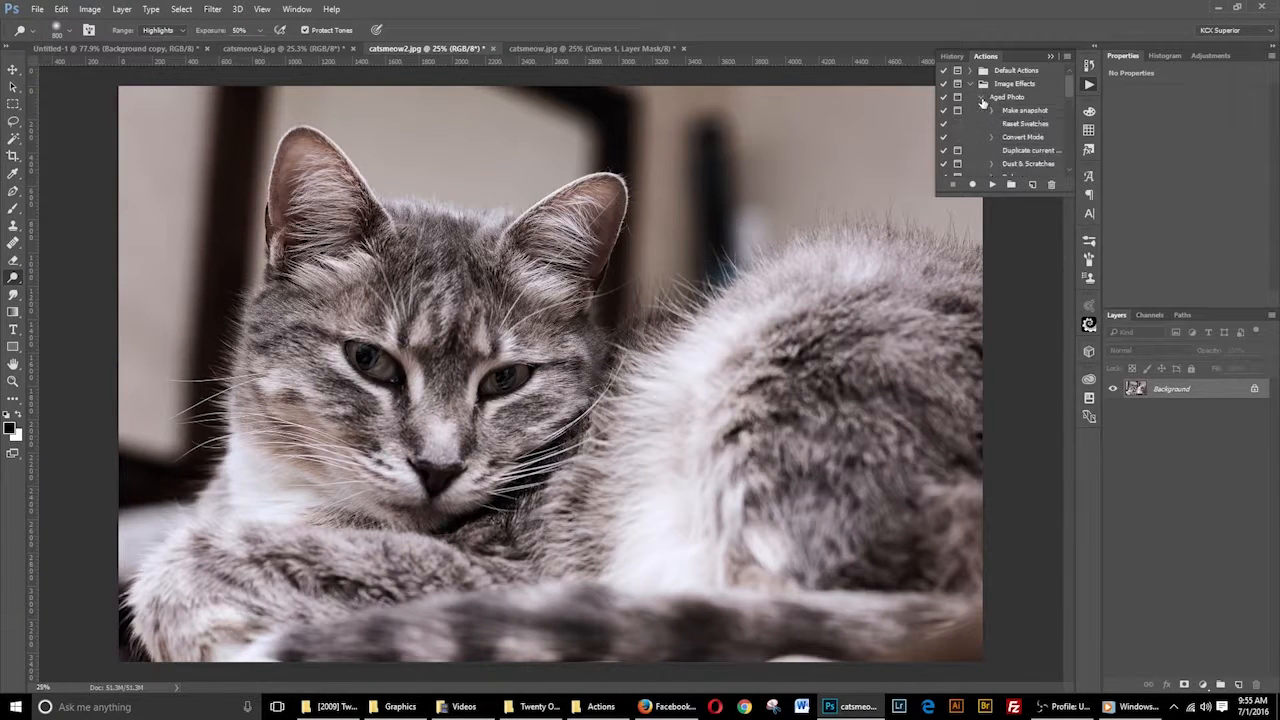
click(1010, 98)
click(993, 184)
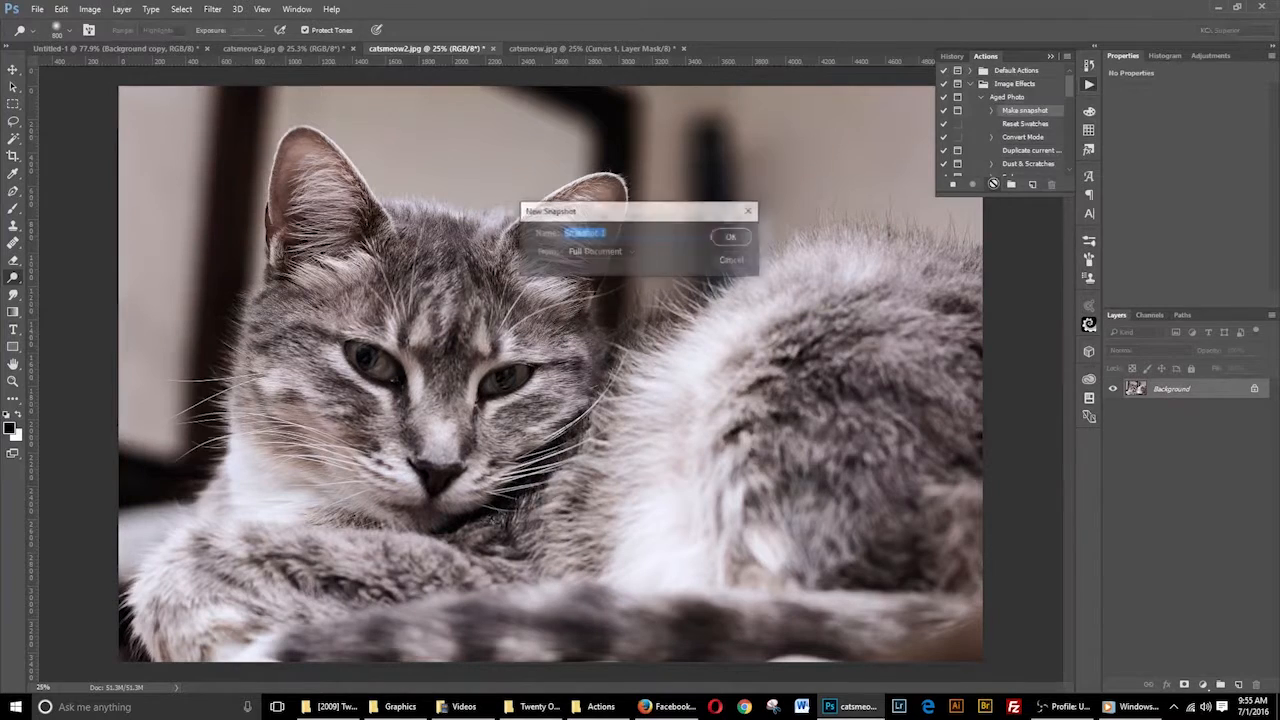
click(719, 234)
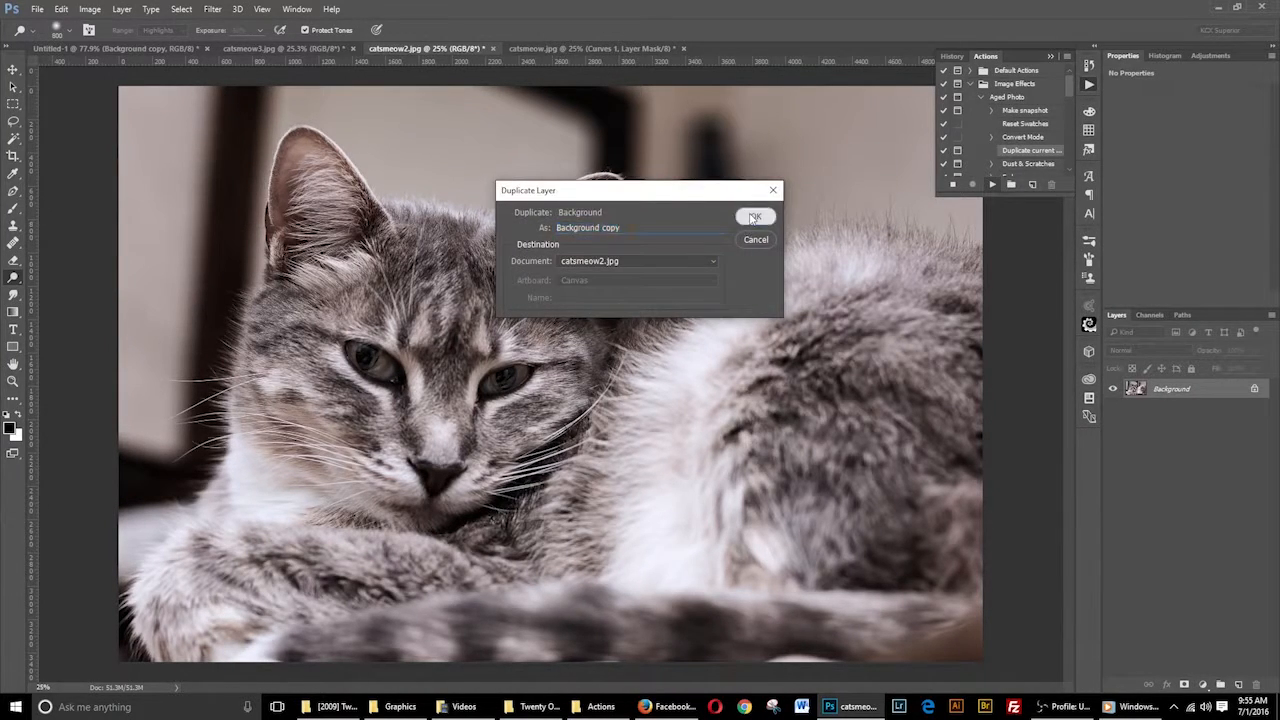
click(750, 214)
click(712, 177)
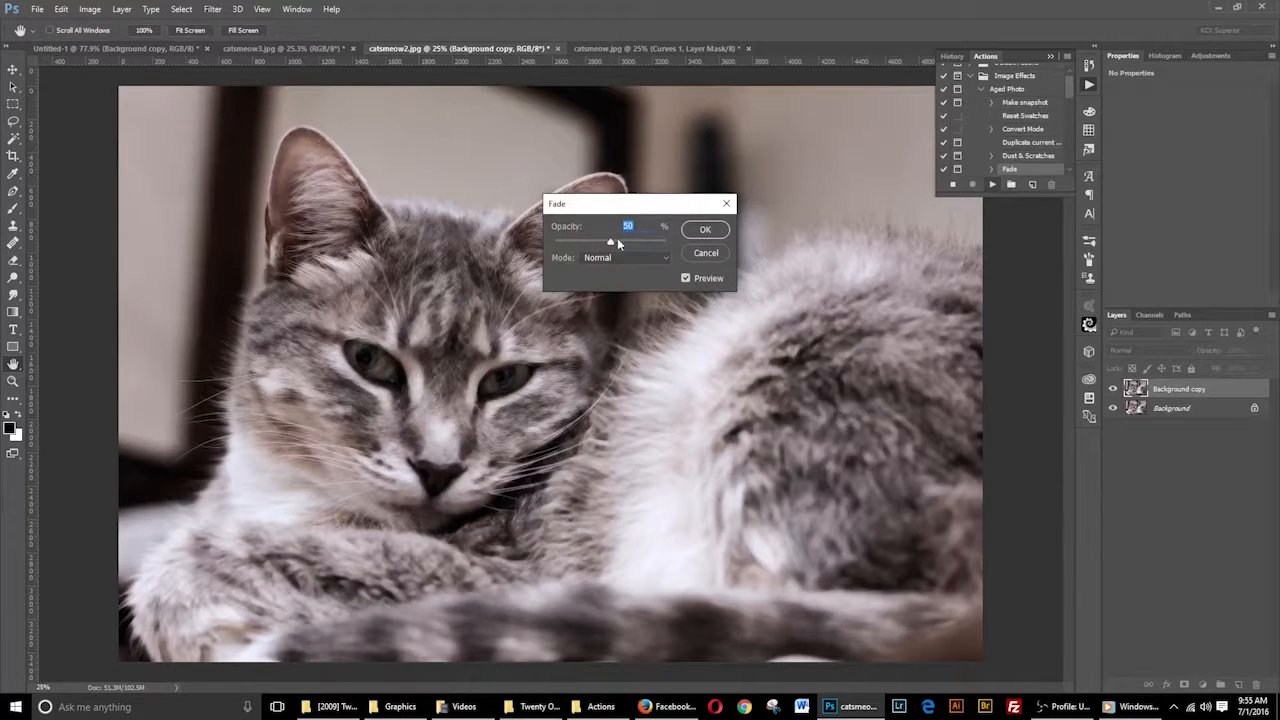
drag(605, 243, 598, 243)
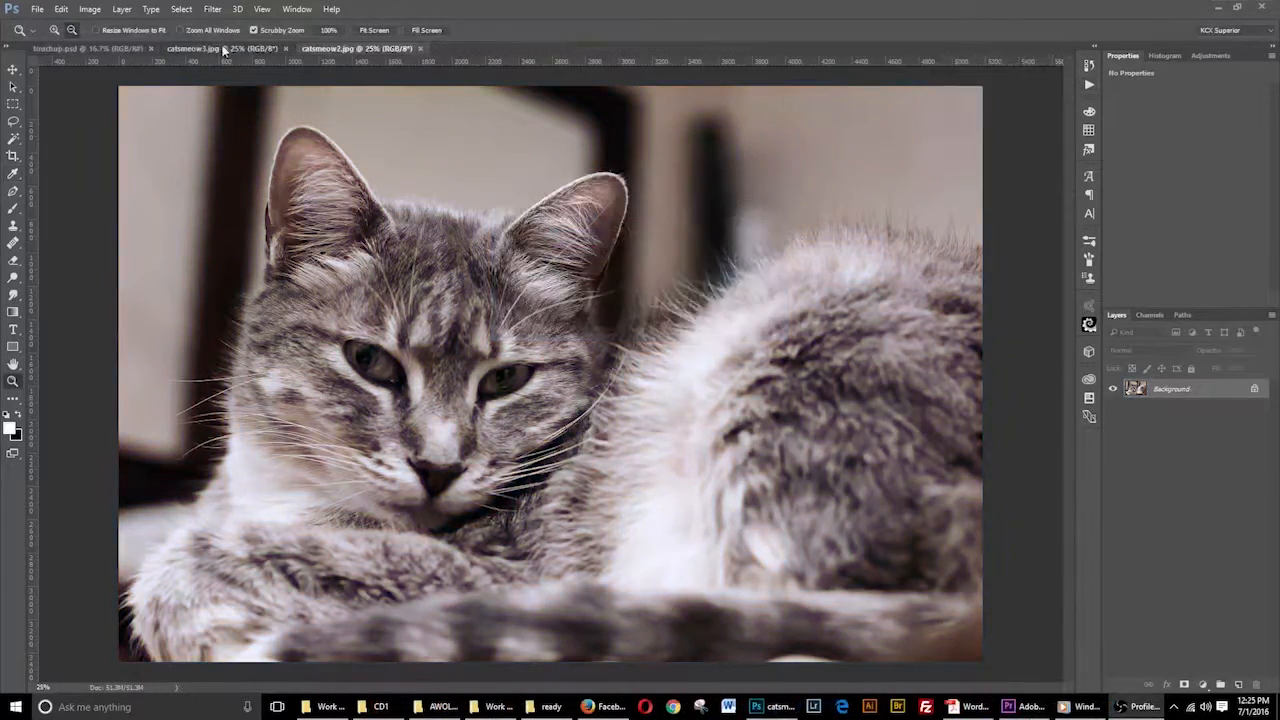
Step: Batch-run Slight S Curve from the custom action set on all opened files with destination None, and check touchup.psd
click(224, 50)
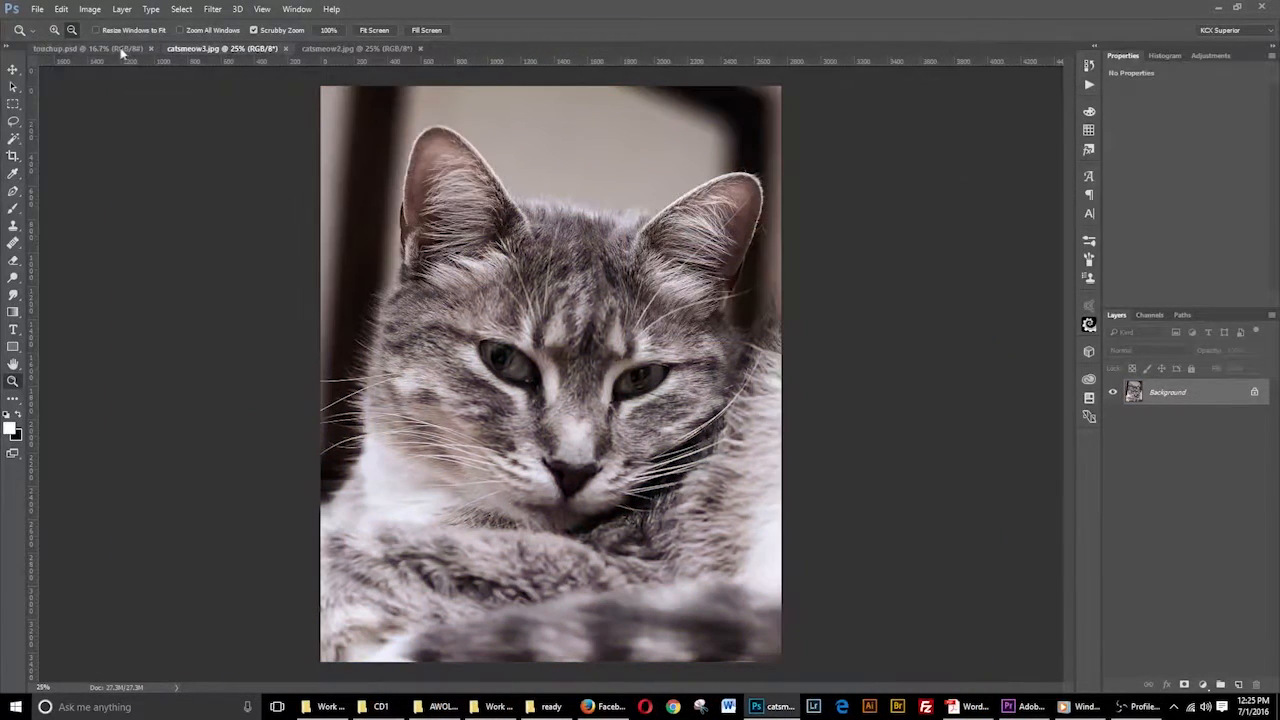
click(119, 47)
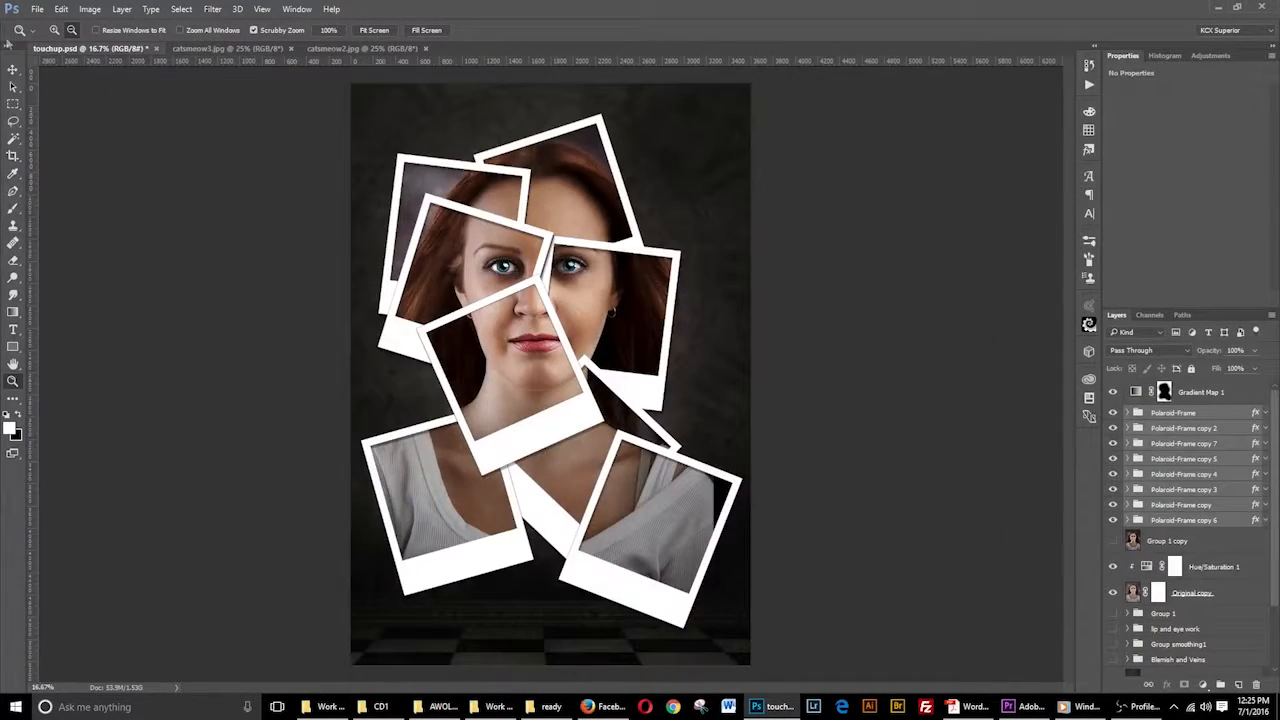
click(38, 9)
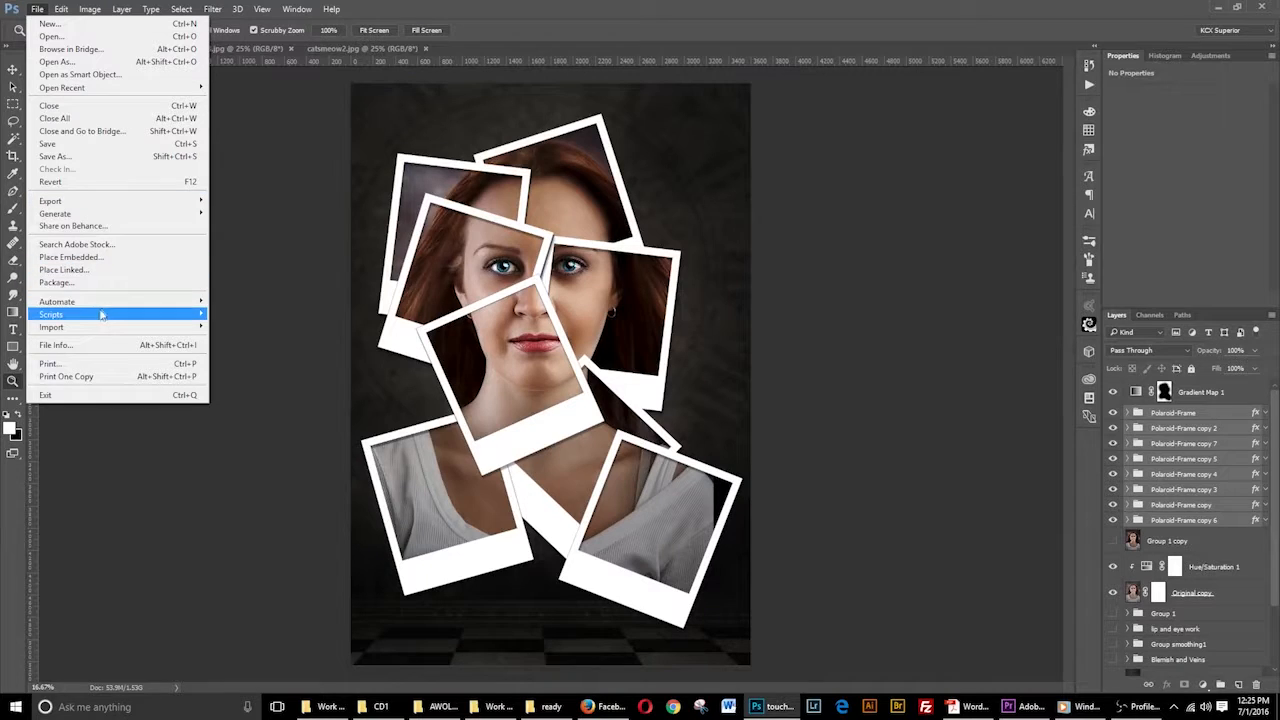
mouse_move(100, 303)
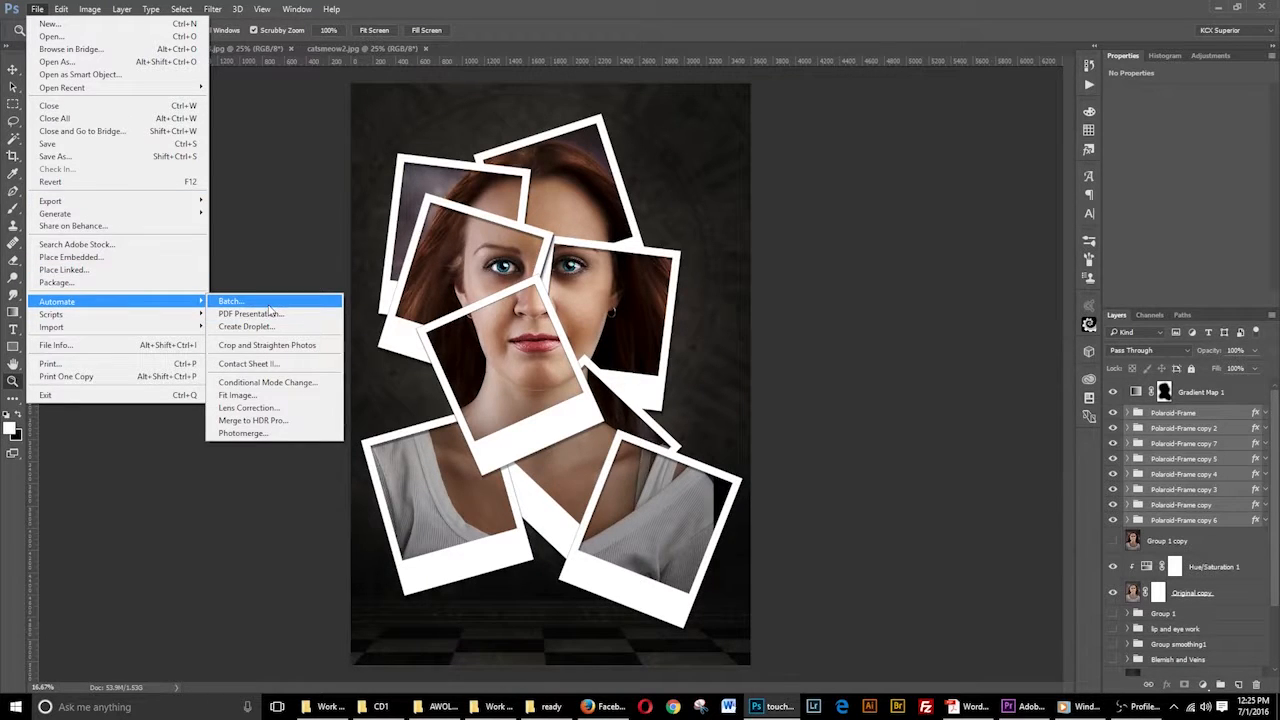
click(266, 302)
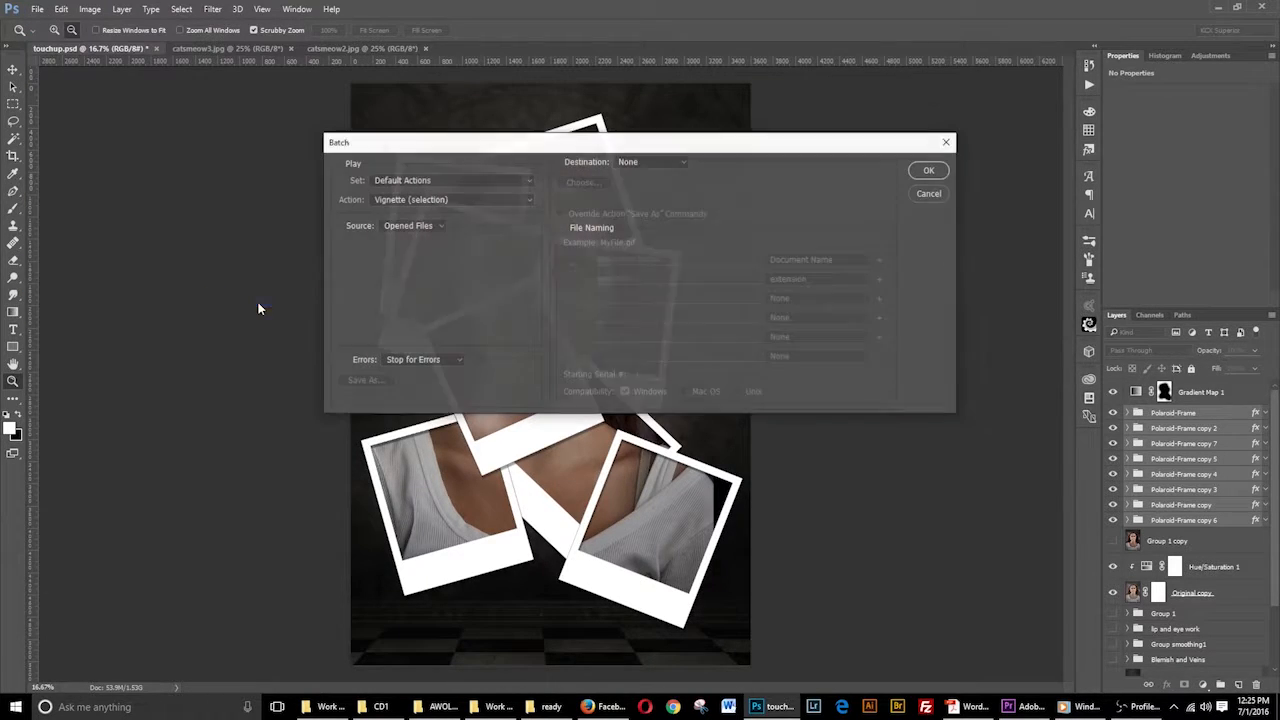
click(528, 181)
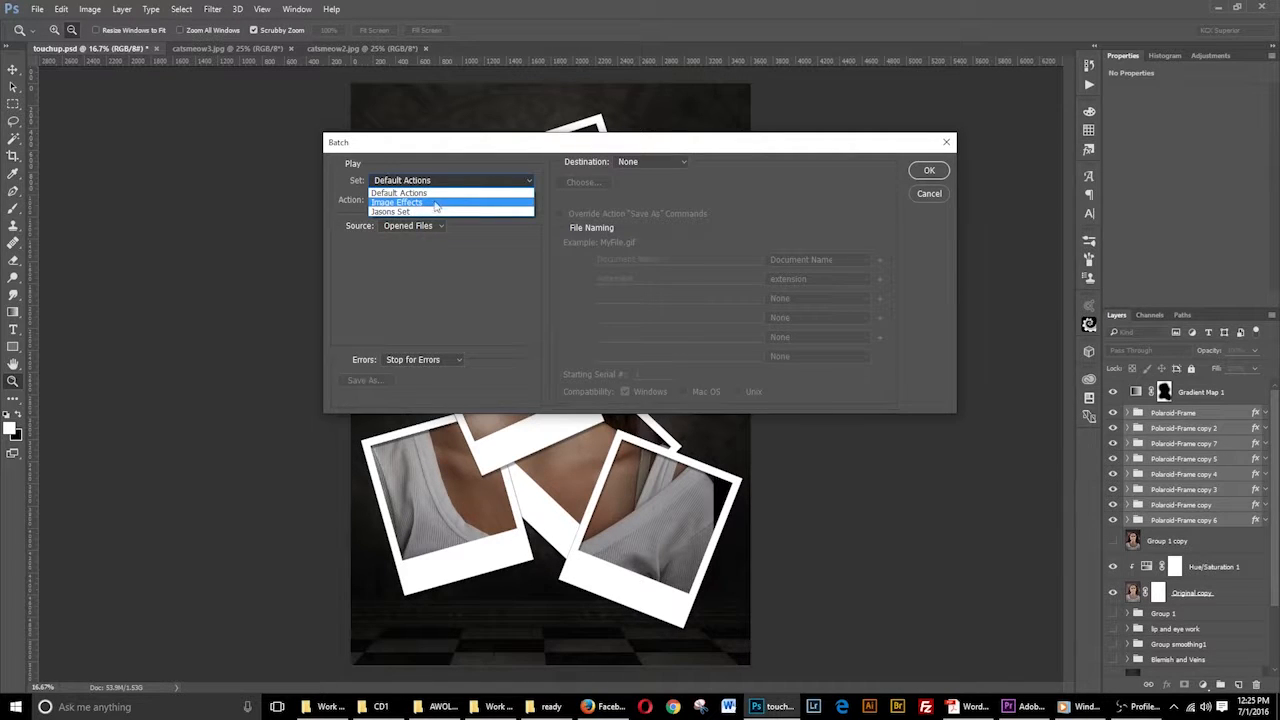
click(436, 211)
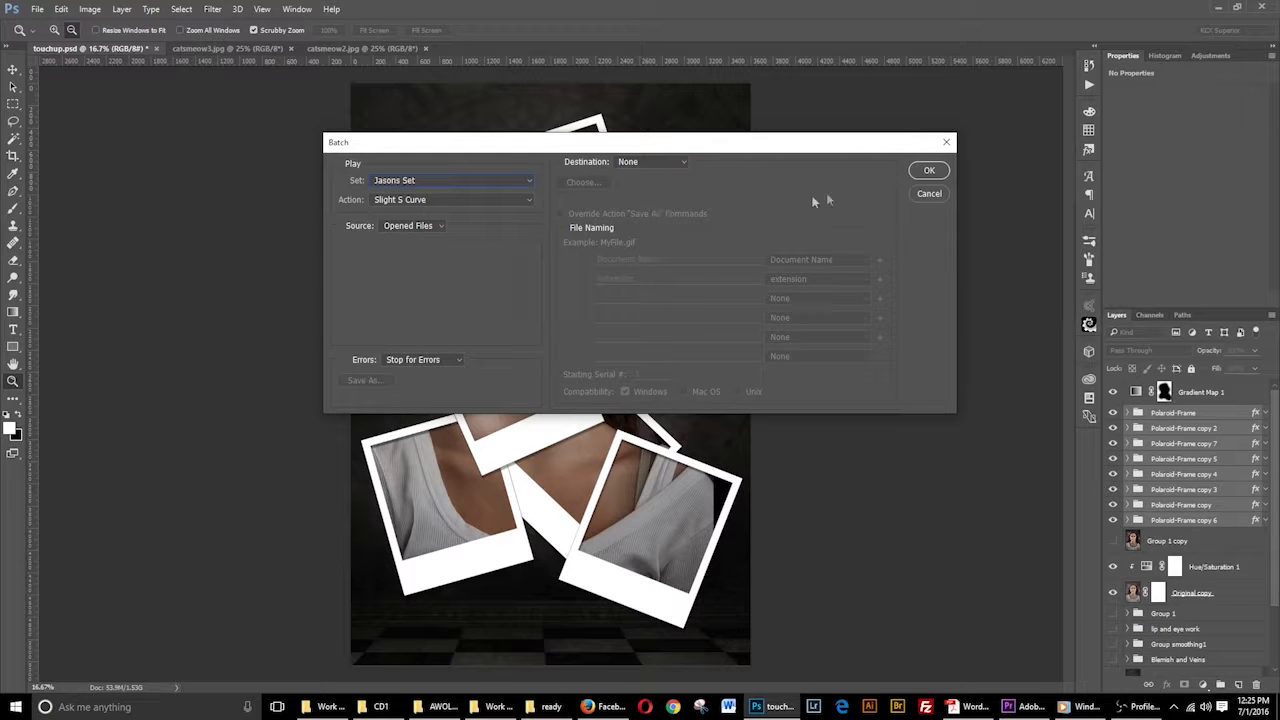
click(930, 172)
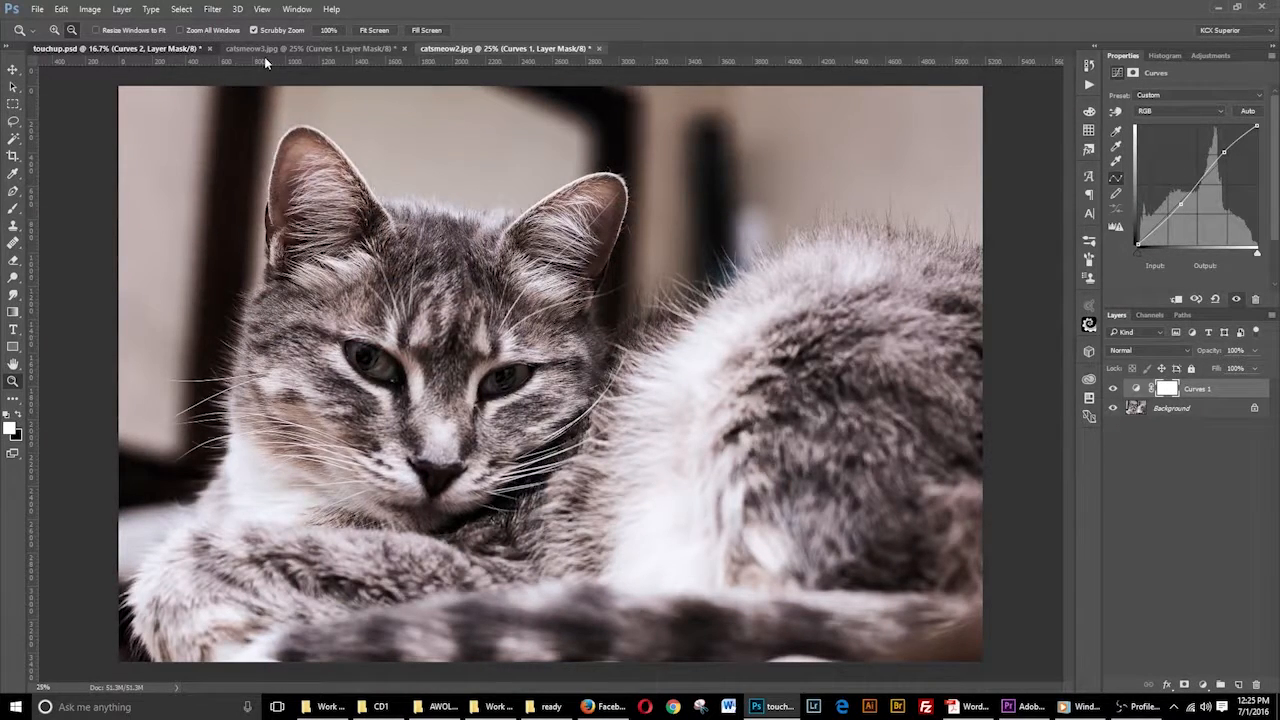
click(186, 49)
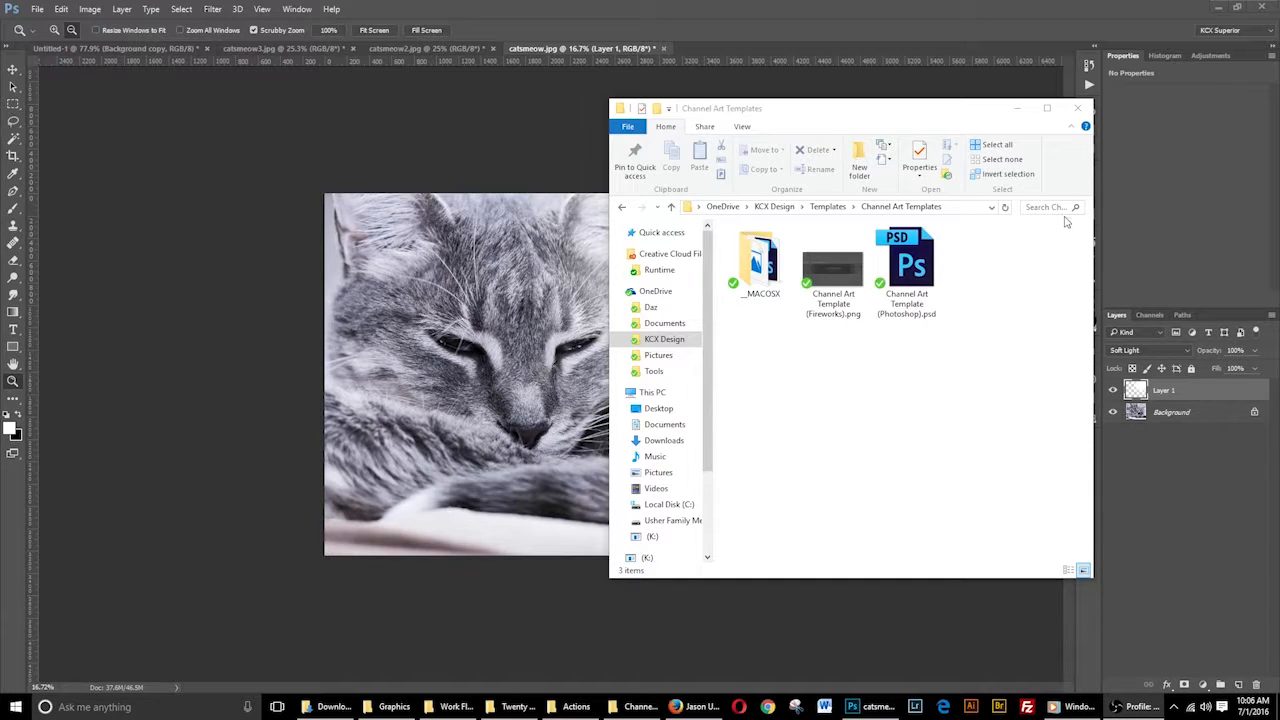
Step: Open Channel Art Template (Photoshop).psd from the Channel Art Templates folder
double_click(928, 276)
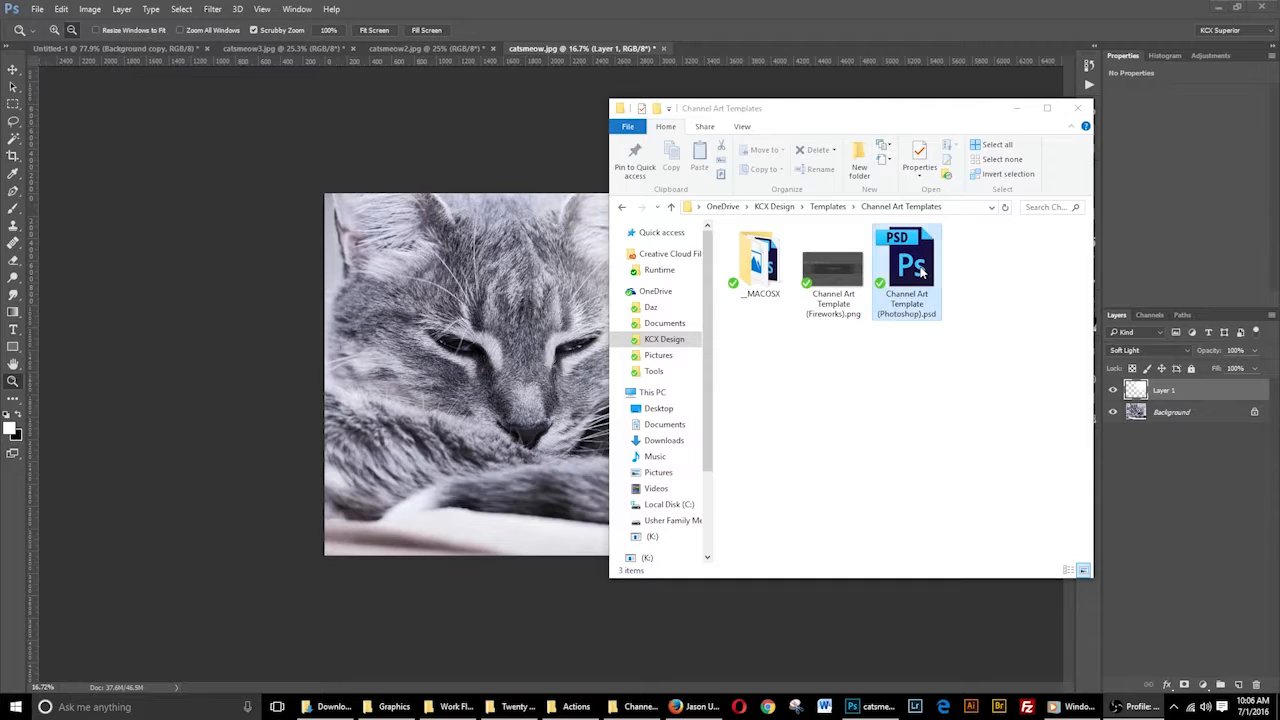